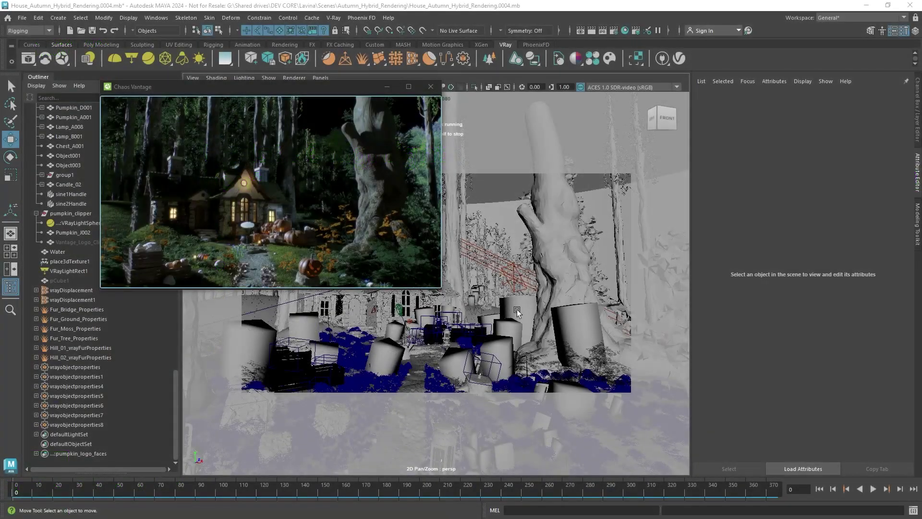
Step: Create a V-Ray Clipper and snap it onto the lantern beside the carved pumpkins
scroll(415, 316, "up", 3)
left_click_drag(416, 316, 589, 299, "alt")
scroll(589, 298, "up", 2)
scroll(589, 298, "up", 6)
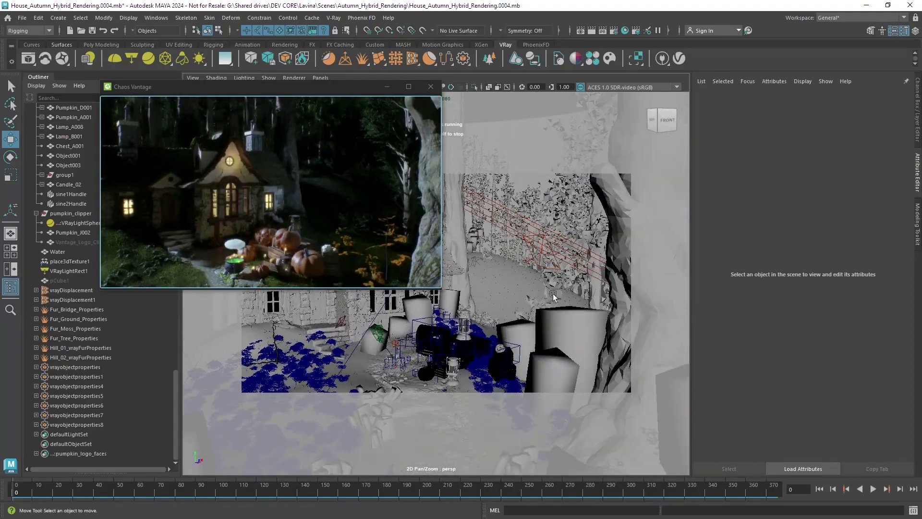
middle_click_drag(555, 307, 634, 274, "alt")
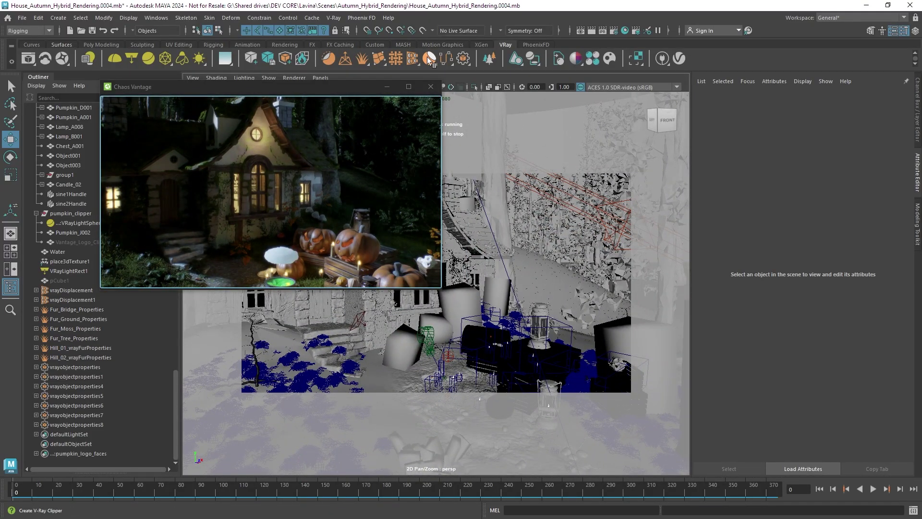
left_click(428, 58)
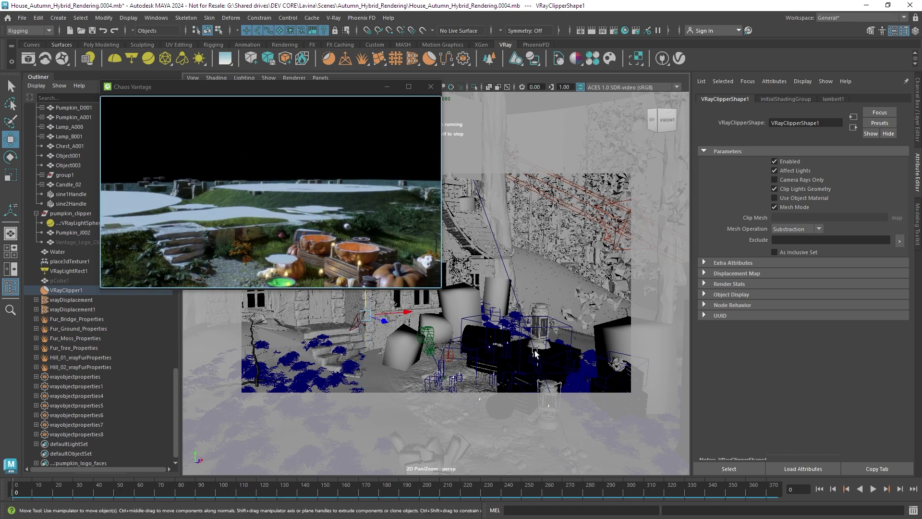
key("v")
left_click_drag(366, 318, 540, 341)
key("f")
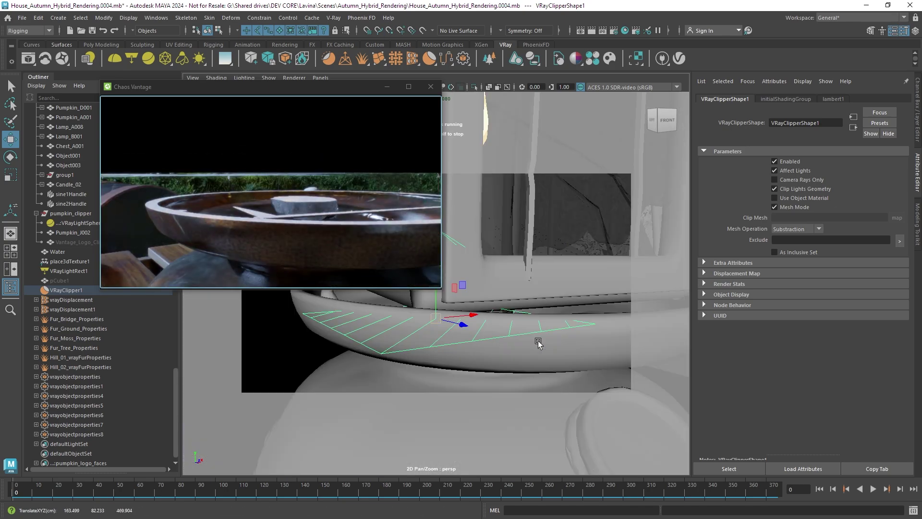
Step: Raise the clipper slightly along its vertical axis inside the lantern
middle_click_drag(539, 342, 584, 354, "alt")
right_click_drag(584, 354, 413, 416, "alt")
middle_click_drag(413, 416, 486, 395, "alt")
left_click_drag(500, 332, 523, 359, "alt")
left_click_drag(507, 271, 507, 260)
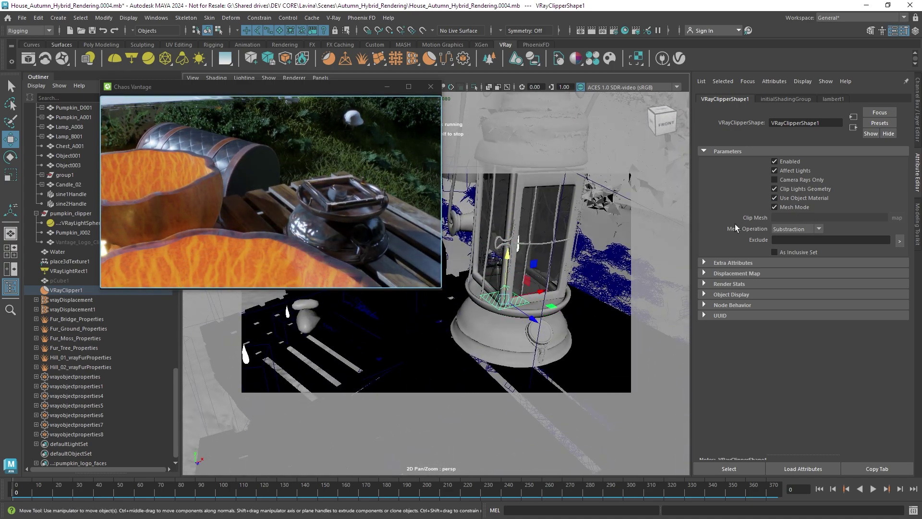
Step: Turn off the clipper's Use Object Material option and lower the clipper to the lantern's base
left_click(792, 196)
right_click_drag(483, 307, 425, 312, "alt")
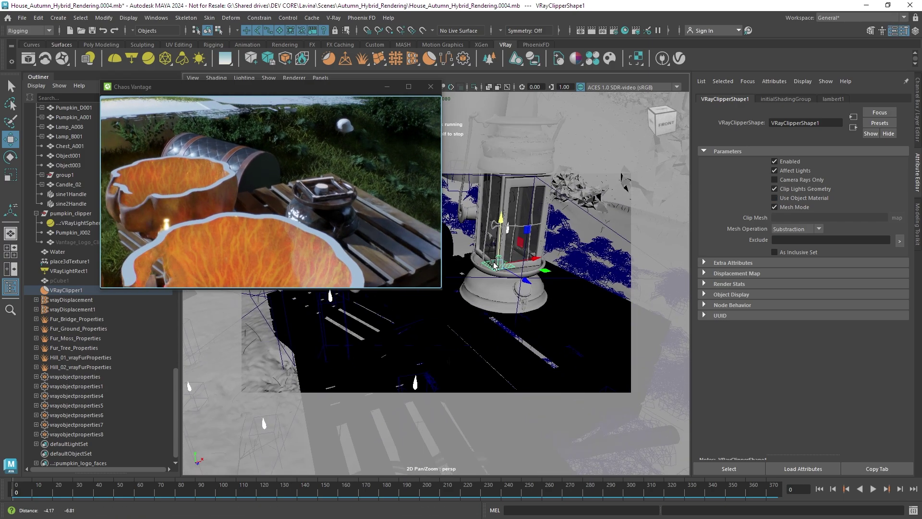
middle_click_drag(425, 312, 437, 274, "alt")
left_click_drag(507, 211, 511, 226)
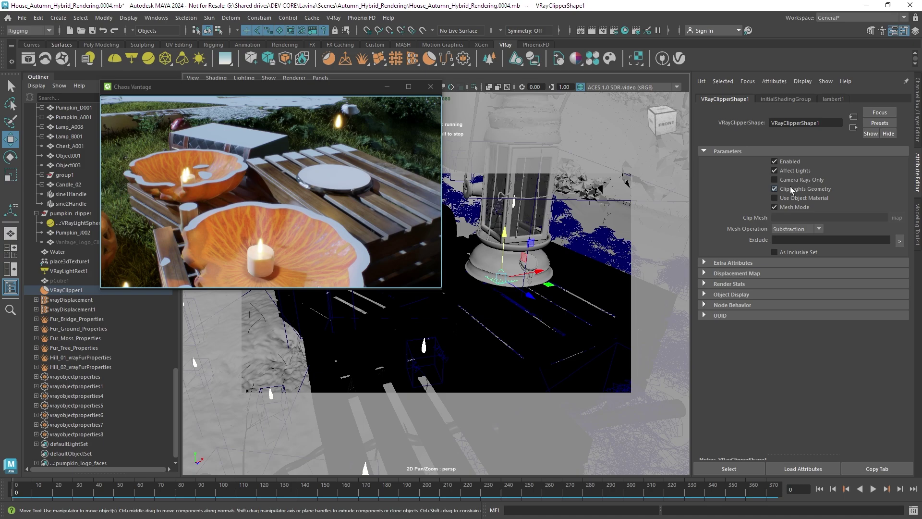
Step: Test the clipper's Affect Lights and Camera Rays Only options, restore them, and raise the clipper back up the lantern
left_click(787, 170)
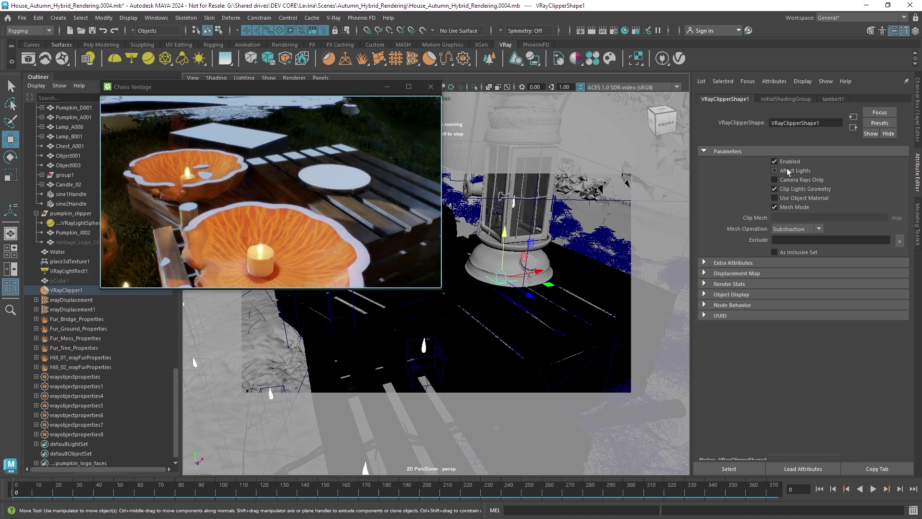
left_click(780, 170)
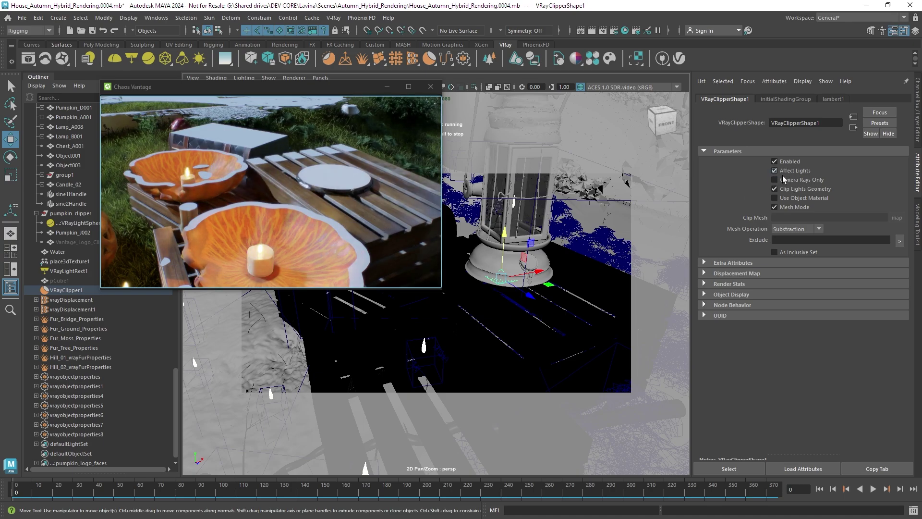
left_click(783, 180)
left_click_drag(502, 247, 486, 240)
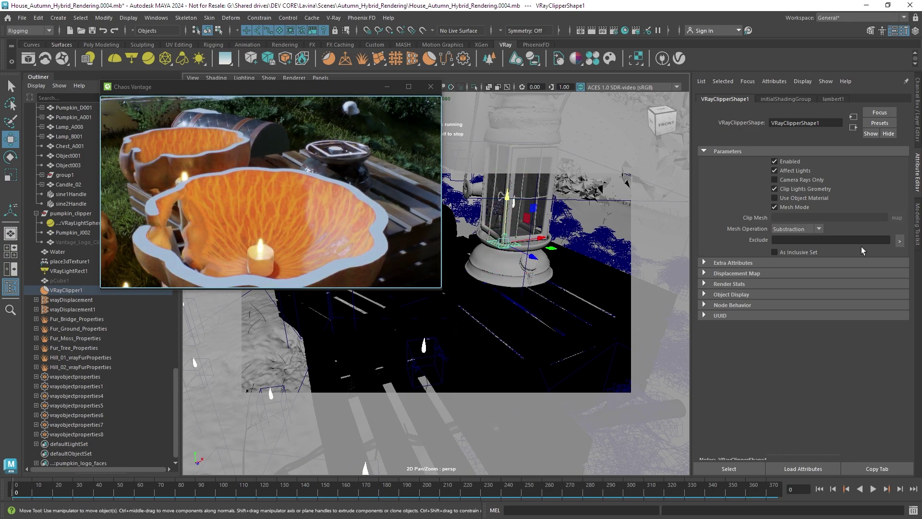
Step: Create an exclude set for the clipper and add the Pumpkin_B001 mesh to it
left_click(900, 242)
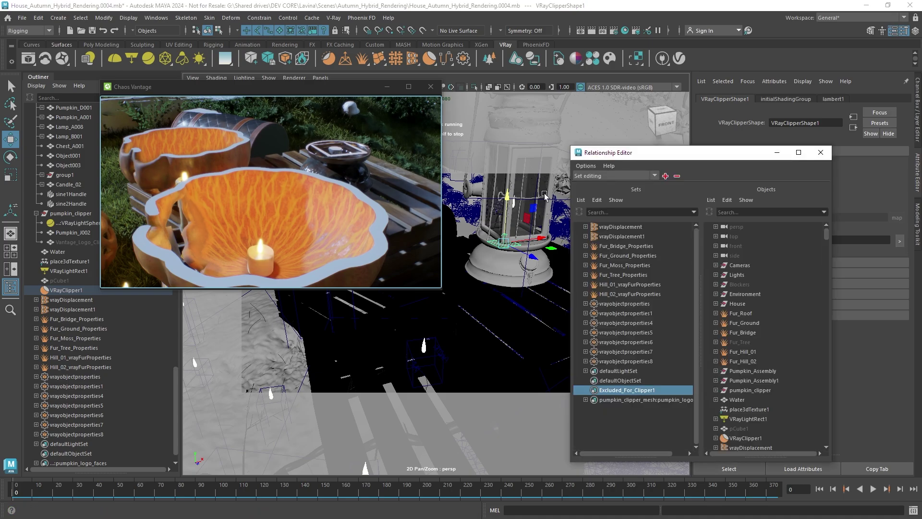
left_click(525, 266)
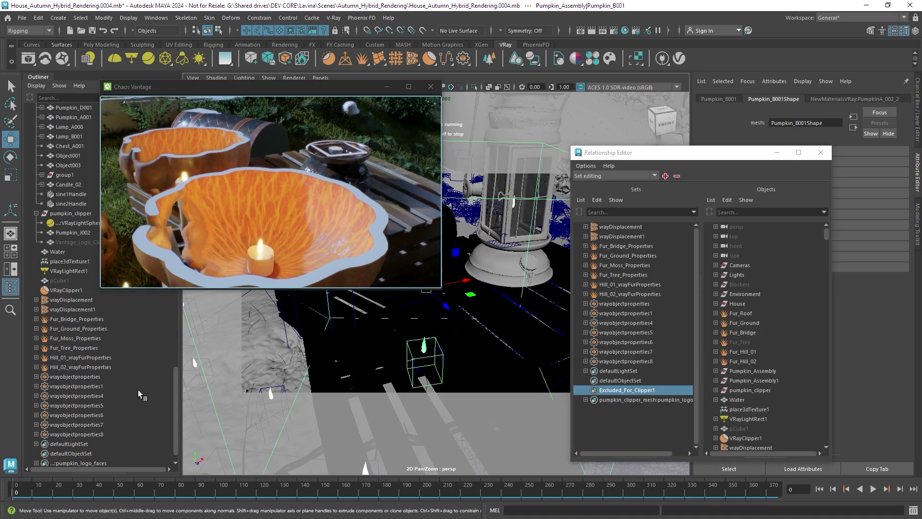
key("f")
middle_click_drag(377, 392, 633, 390)
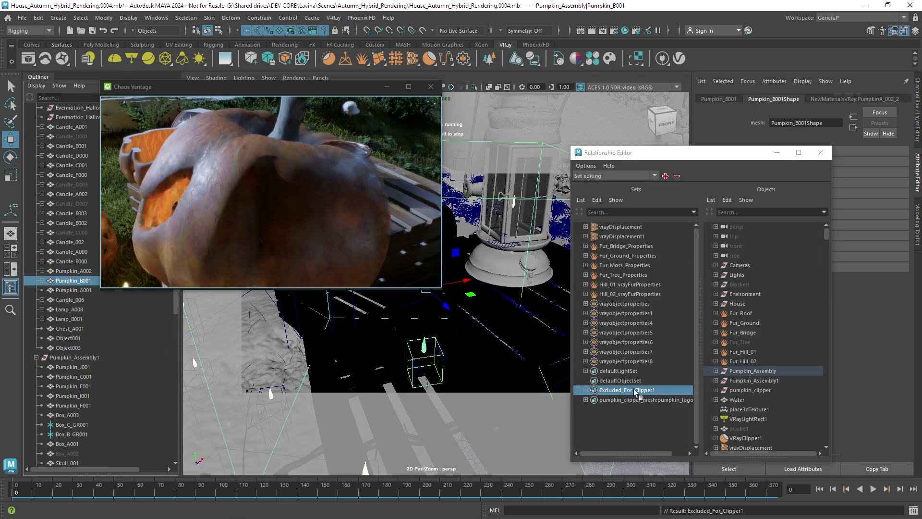
left_click(821, 152)
Step: Treat the clipper's exclude list as an inclusive set and move the clipper to cut only the pumpkin
scroll(120, 391, "down", 14)
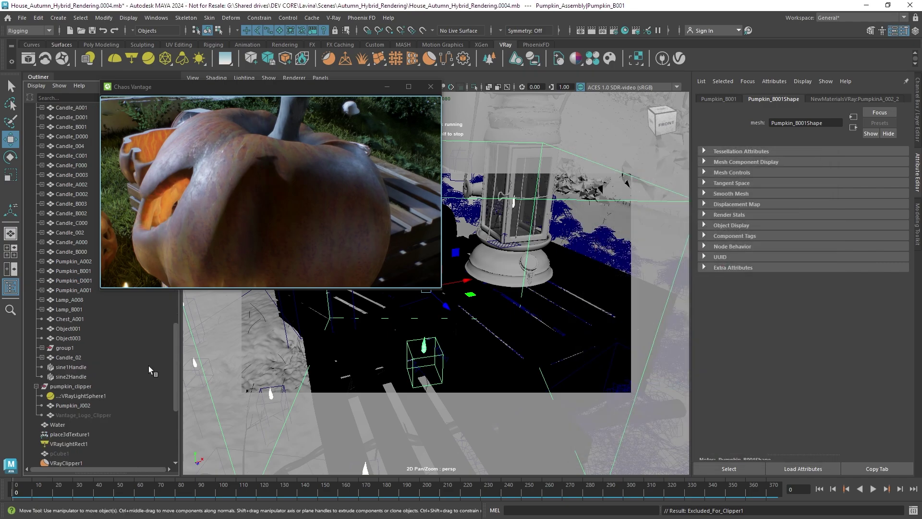
left_click(504, 247)
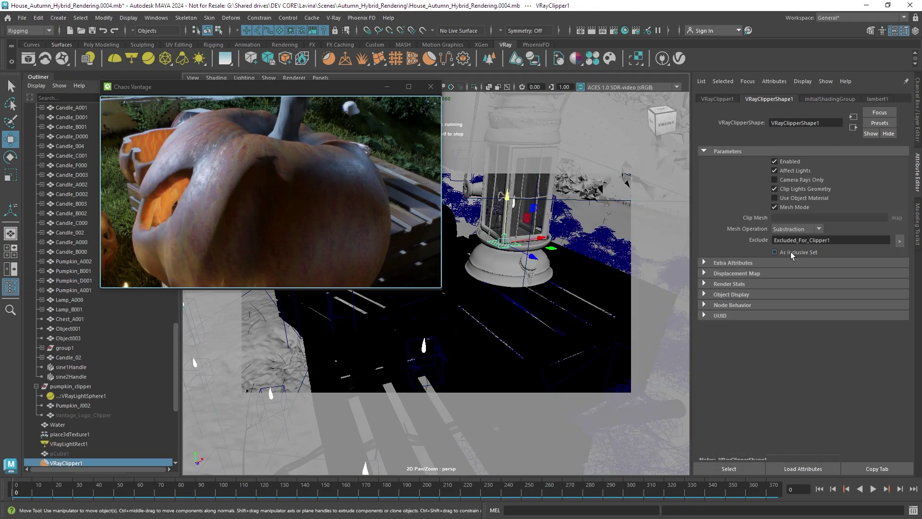
left_click(774, 251)
left_click_drag(518, 205, 528, 225)
key("e")
left_click_drag(585, 291, 545, 267, "alt")
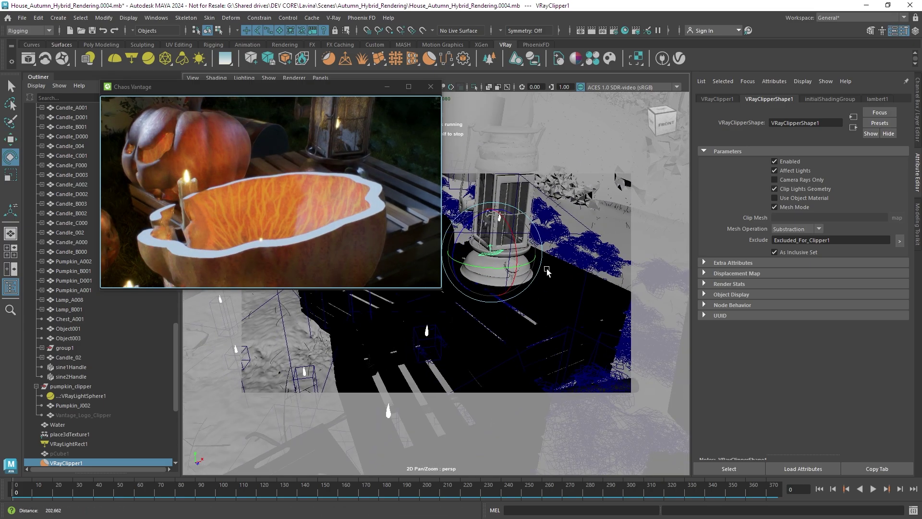
Step: Delete the clipper and its Excluded_For_Clipper1 set
key("Delete")
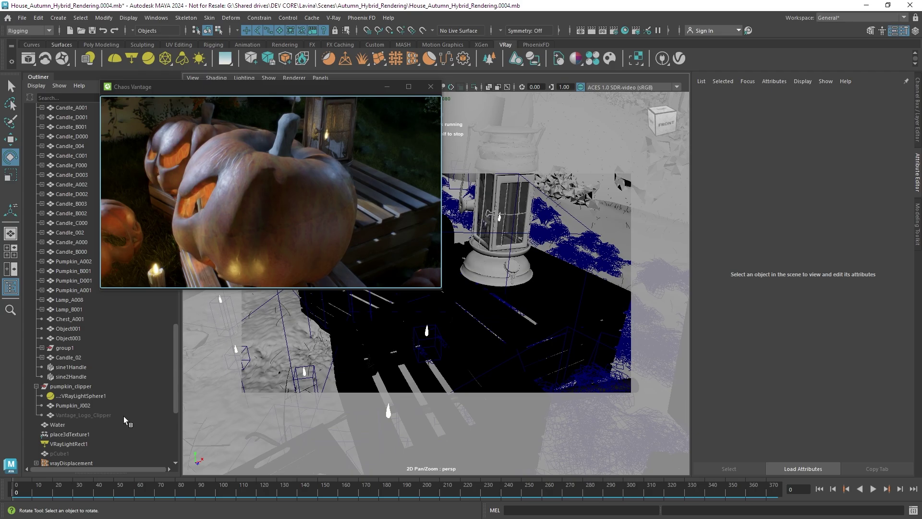
scroll(123, 416, "down", 7)
left_click(83, 455)
key("Delete")
scroll(397, 368, "down", 6)
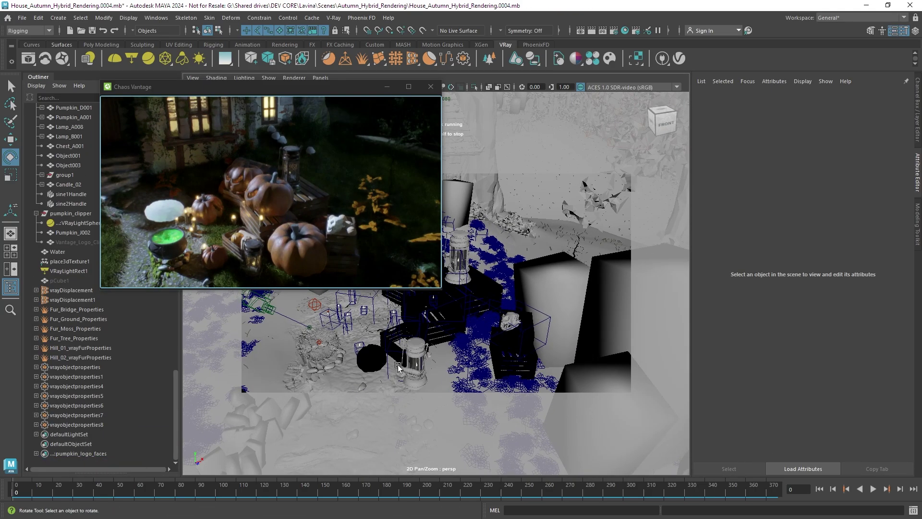
Step: Locate the uncarved pumpkin Pumpkin_J002 and show the hidden Vantage_Logo_Clipper mesh in the pumpkin_clipper group
left_click_drag(398, 367, 483, 313, "alt")
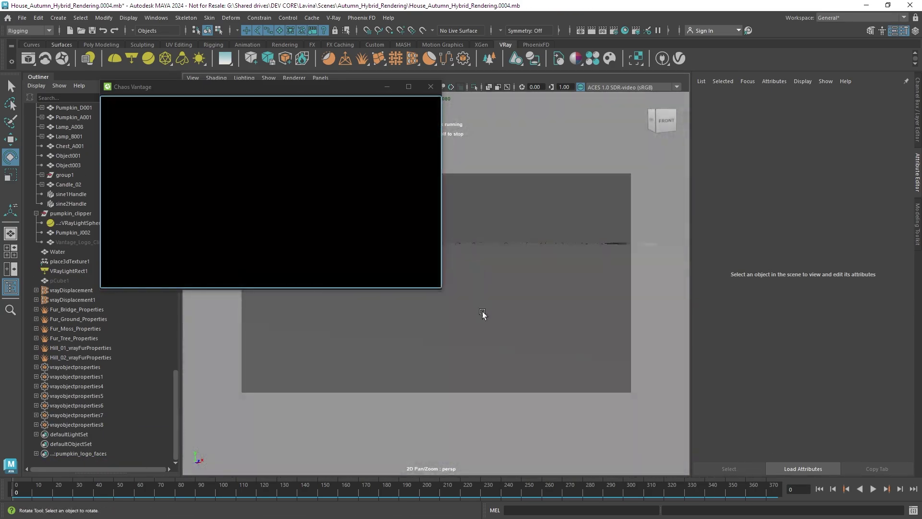
right_click_drag(483, 312, 404, 309, "alt")
left_click(419, 309)
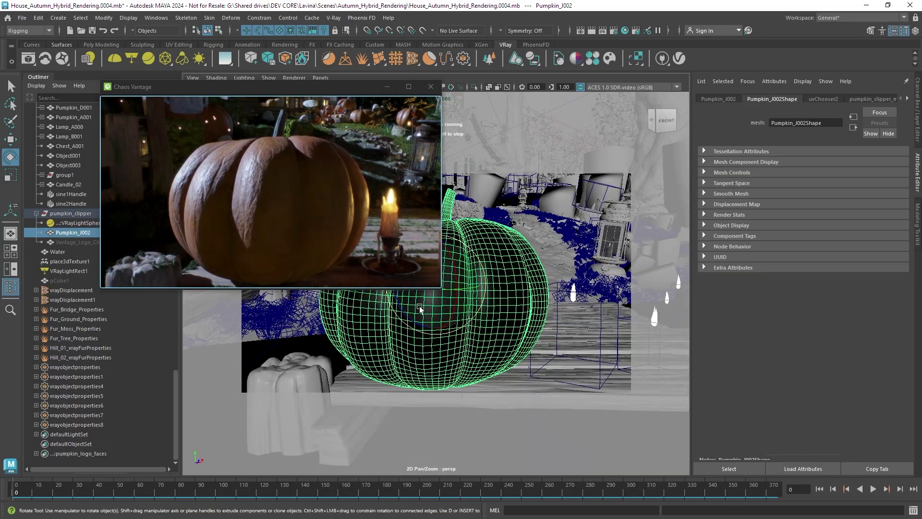
left_click_drag(420, 309, 479, 275, "alt")
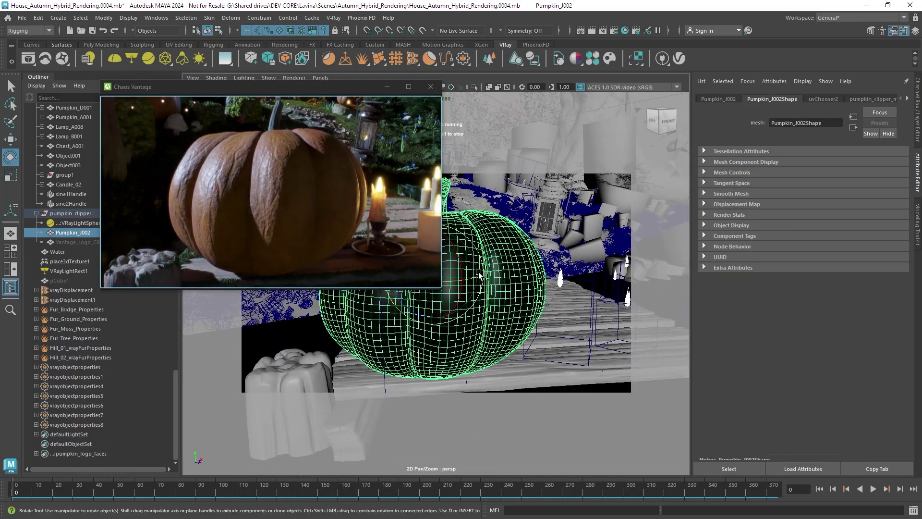
left_click(67, 242)
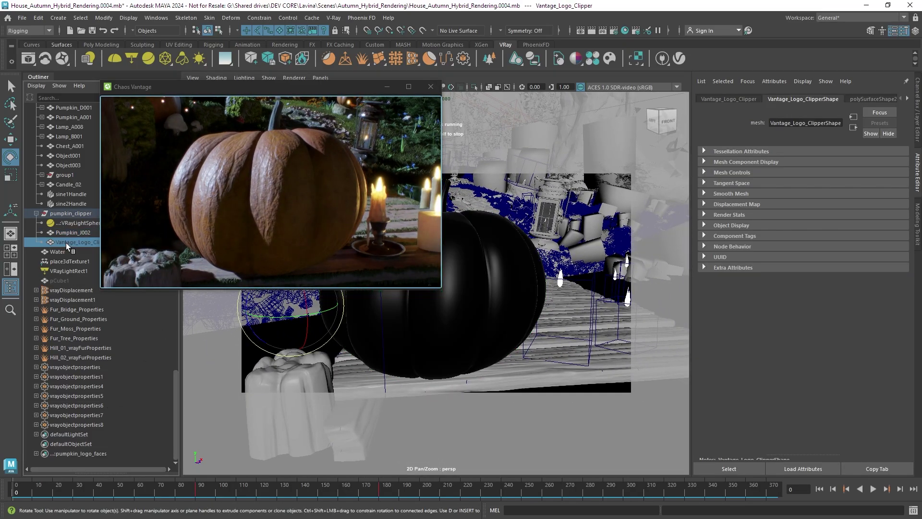
Step: Try rotating the Vantage_Logo_Clipper mesh to inspect its shape, and undo the rotation
left_click_drag(328, 327, 163, 311)
mouse_move(361, 352)
left_mouse_down("alt")
mouse_move(340, 342)
mouse_move(371, 346)
left_mouse_up("alt")
key("ctrl+z")
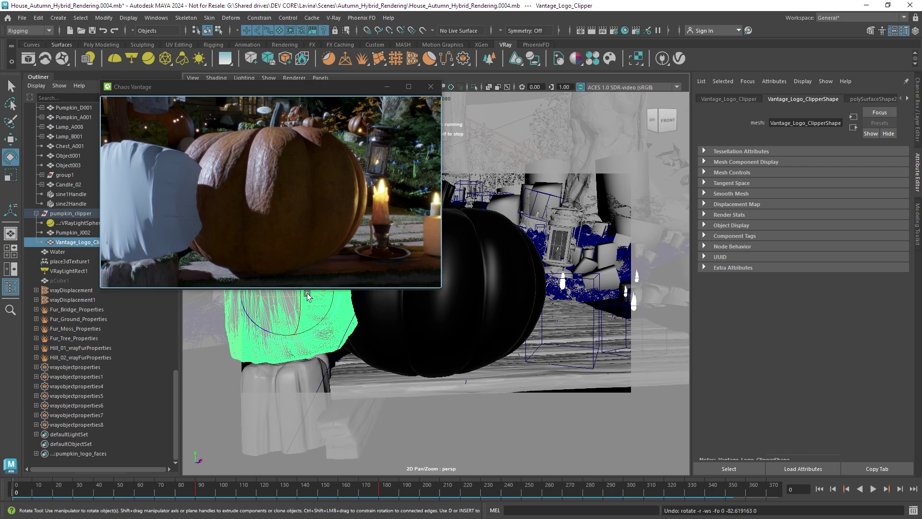
Step: Create a V-Ray Clipper with Vantage_Logo_Clipper as its clip mesh and move that mesh into the pumpkin to carve it
left_click(430, 59)
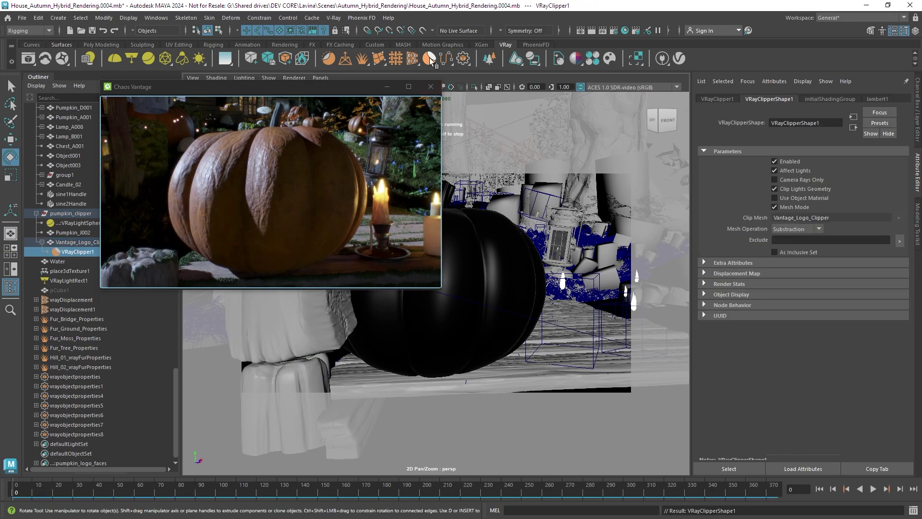
left_click_drag(432, 323, 495, 313, "alt")
key("w")
left_click(308, 343)
right_click_drag(412, 333, 518, 356, "alt")
middle_click_drag(519, 356, 514, 390, "alt")
right_click_drag(514, 388, 538, 381, "alt")
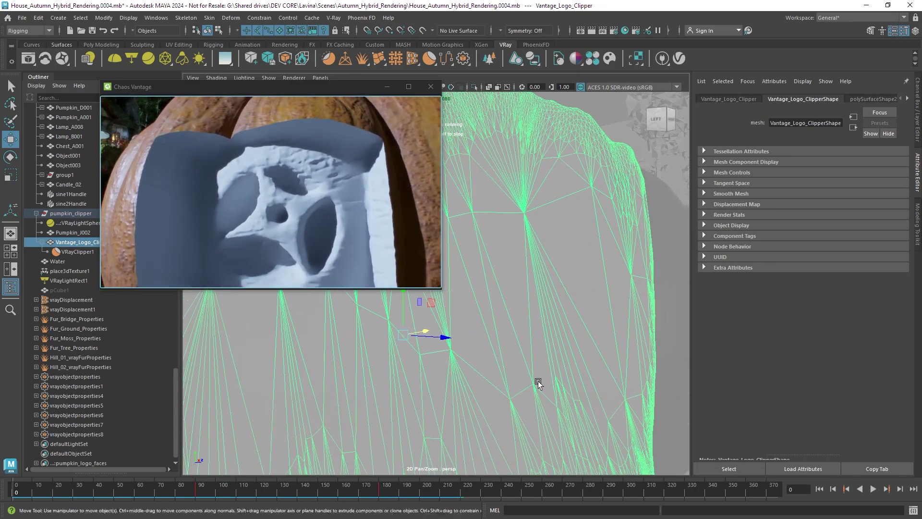
Step: Compare the clipper with and without Use Object Material, and set the VRayMtl51 self-illumination color to red
left_click(77, 251)
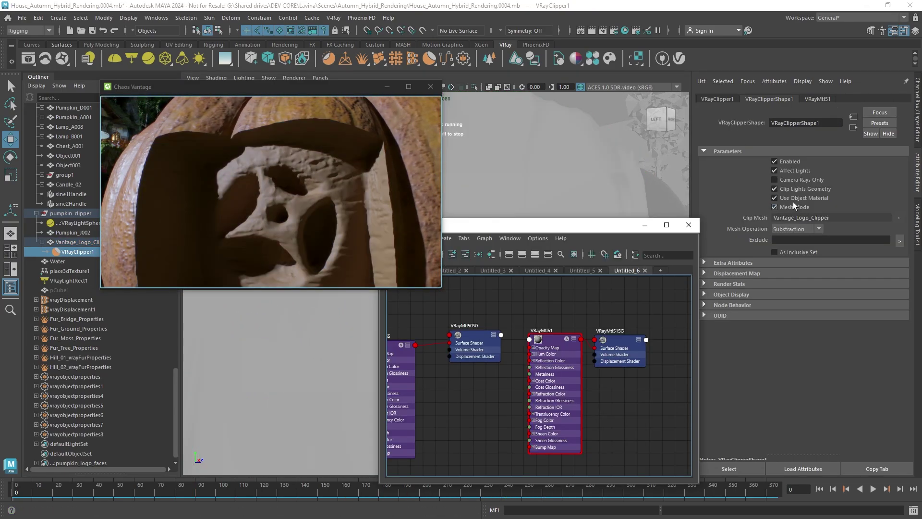
mouse_move(829, 208)
left_mouse_down()
mouse_move(819, 206)
mouse_move(837, 214)
left_mouse_up()
left_click(784, 259)
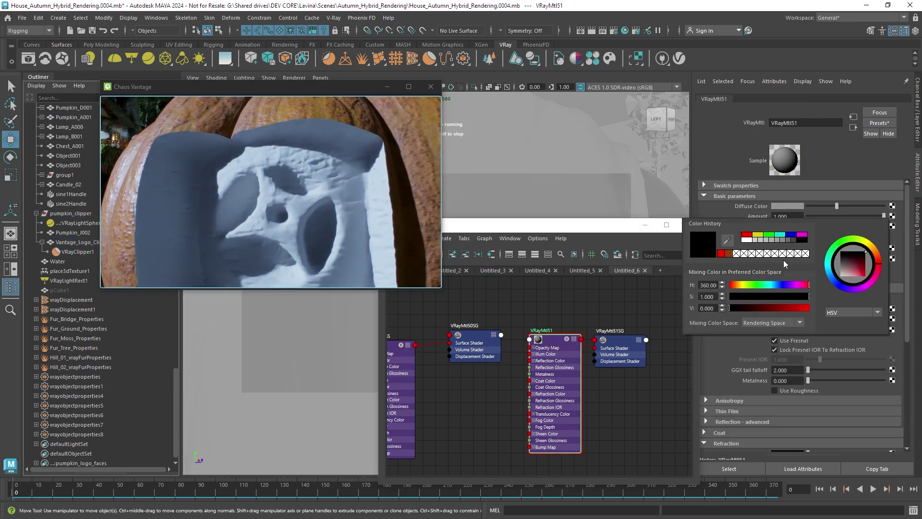
left_click(749, 236)
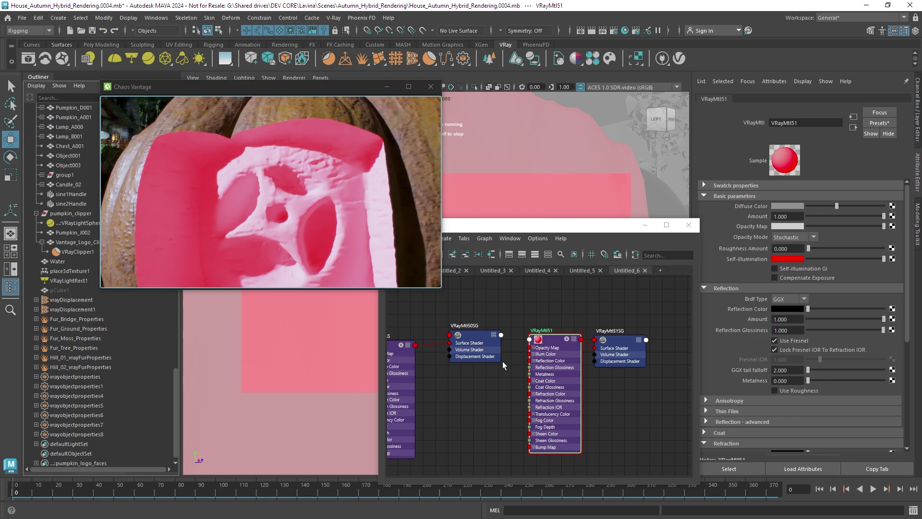
Step: Assign the PumpkinSSS material to the Vantage_Logo_Clipper mesh
middle_click_drag(474, 397, 602, 391, "alt")
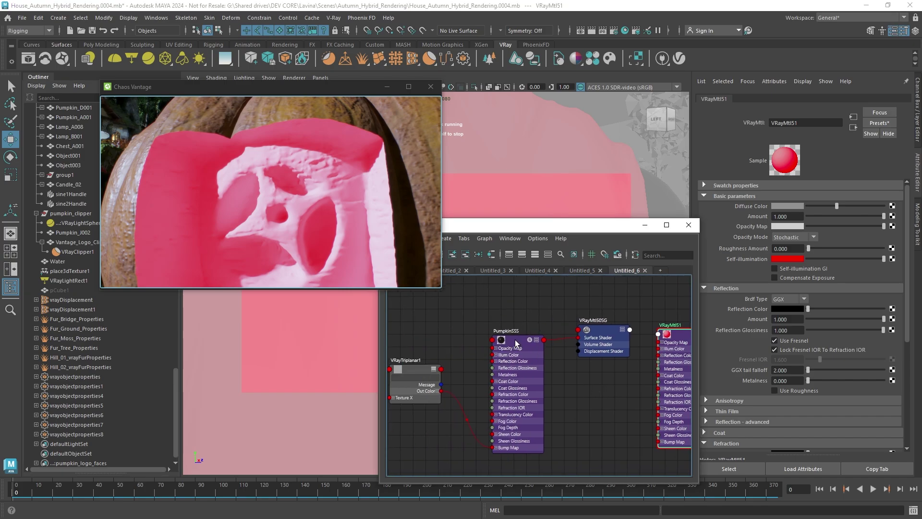
middle_click_drag(516, 343, 276, 321)
left_click(70, 242)
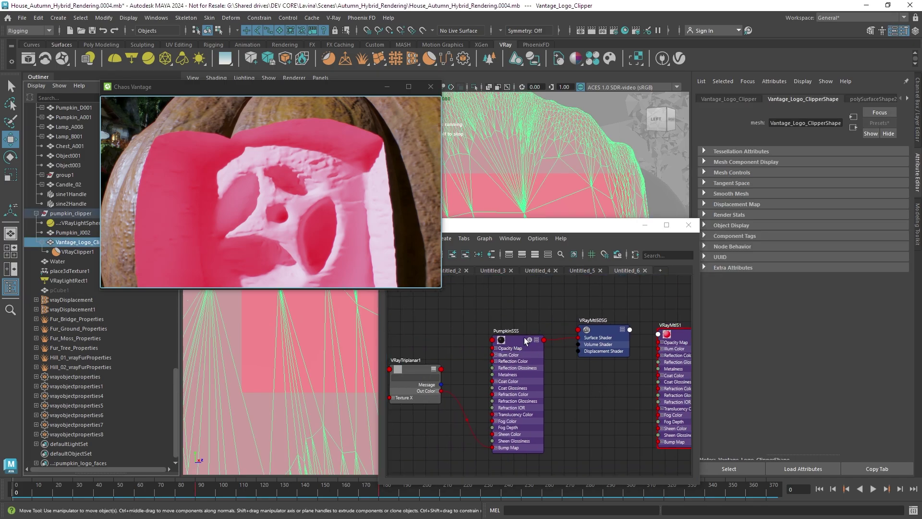
right_click_drag(520, 340, 517, 315)
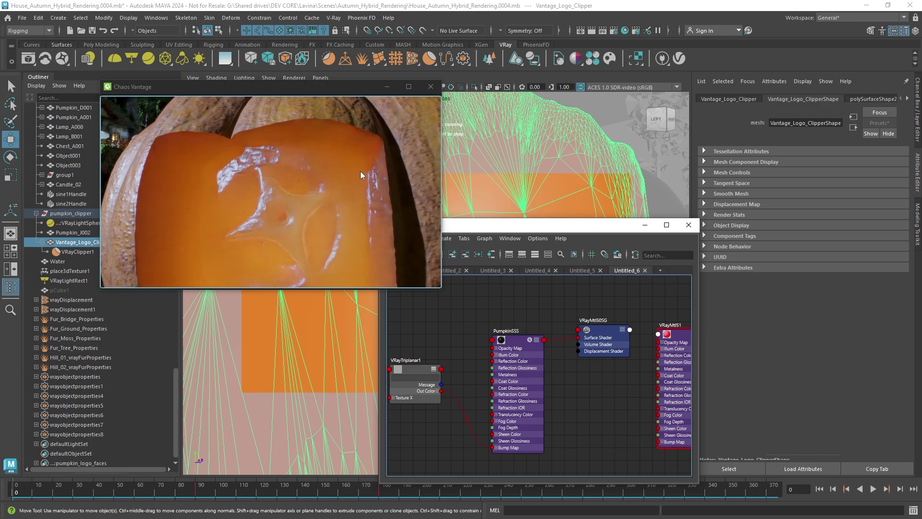
Step: Examine the carved pumpkin up close and open the Translucency settings of the PumpkinSSS material
left_click_drag(552, 227, 565, 252)
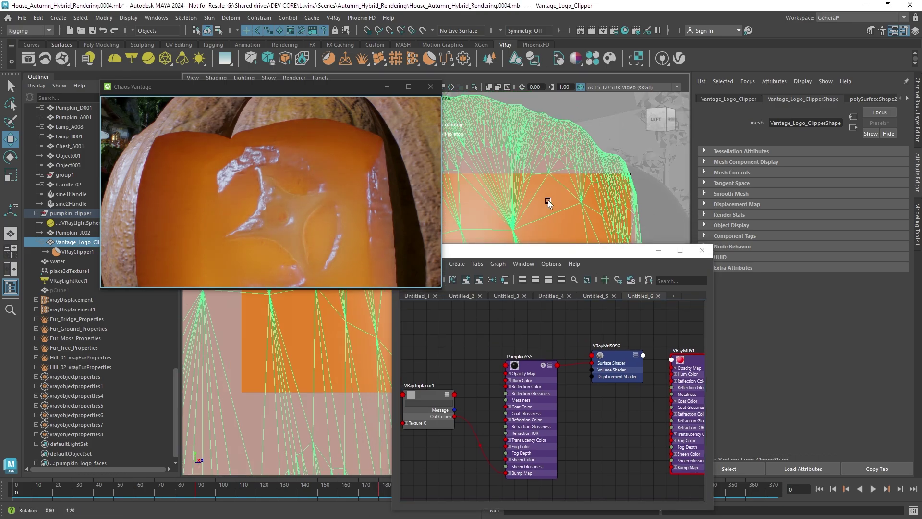
mouse_move(548, 202)
left_mouse_down("alt")
mouse_move(540, 185)
mouse_move(520, 180)
mouse_move(537, 193)
mouse_move(531, 201)
left_mouse_up("alt")
scroll(528, 183, "up", 5)
scroll(527, 180, "down", 3)
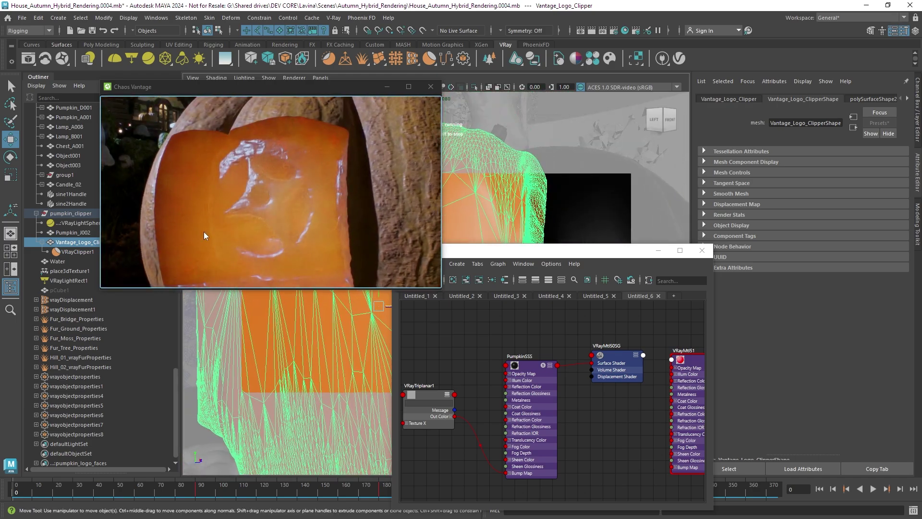
left_click(531, 366)
scroll(809, 294, "down", 5)
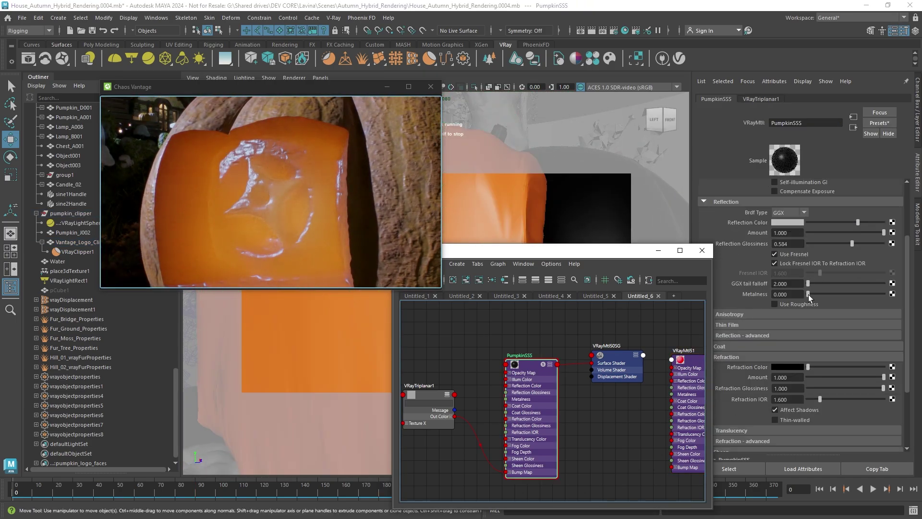
left_click_drag(632, 253, 592, 236)
left_click(756, 339)
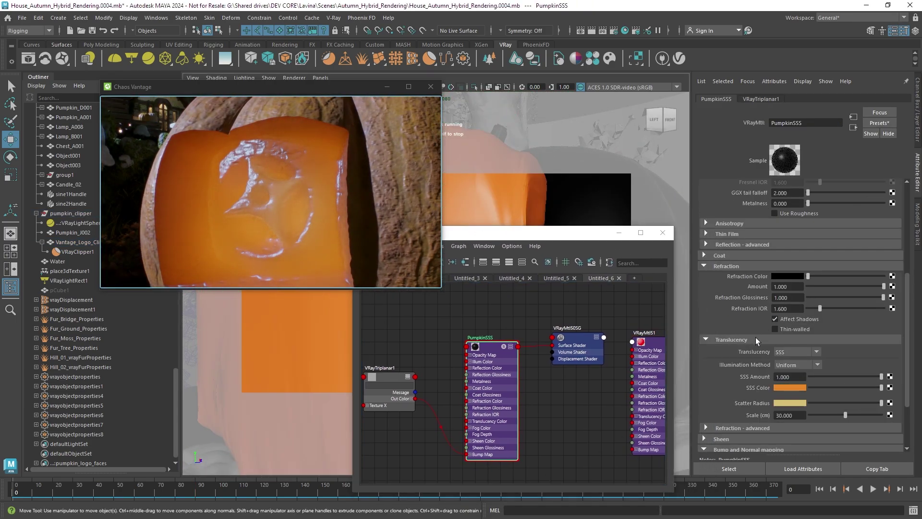
Step: Compare the PumpkinSSS material with Translucency set to None and back to SSS, and reduce its Scale to 23.075 cm
left_click(790, 352)
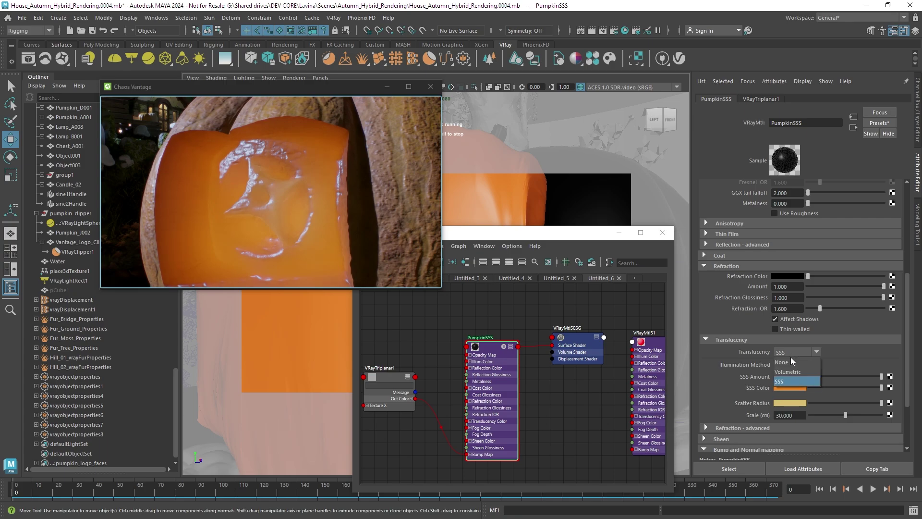
left_click(789, 361)
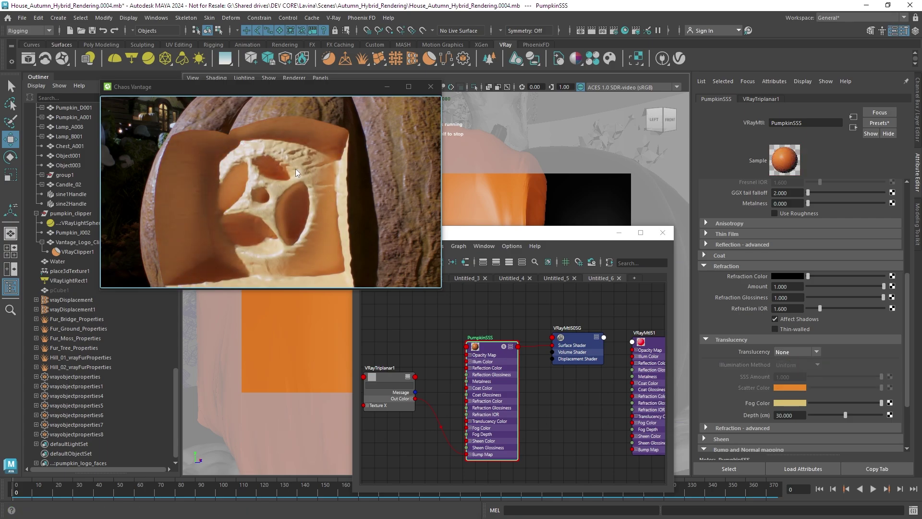
left_click(790, 352)
left_click(795, 373)
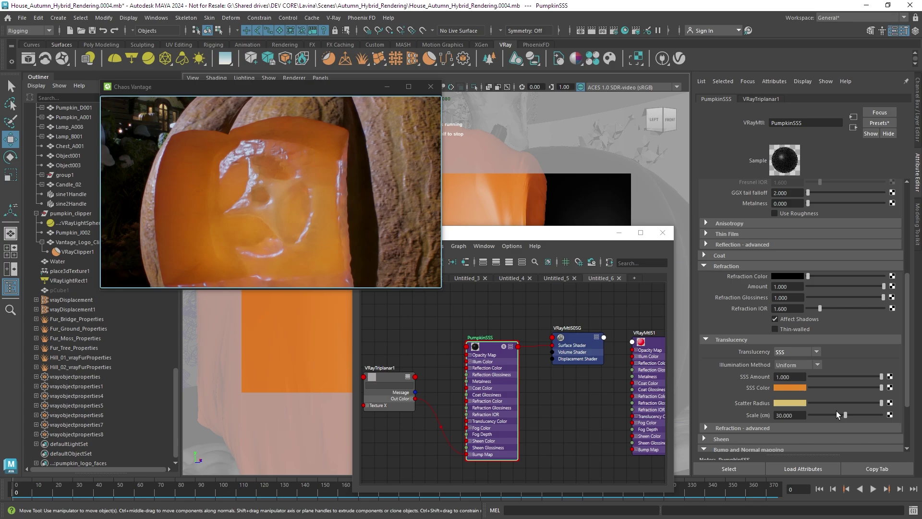
mouse_move(835, 413)
left_mouse_down()
mouse_move(812, 408)
mouse_move(899, 415)
mouse_move(837, 422)
left_mouse_up()
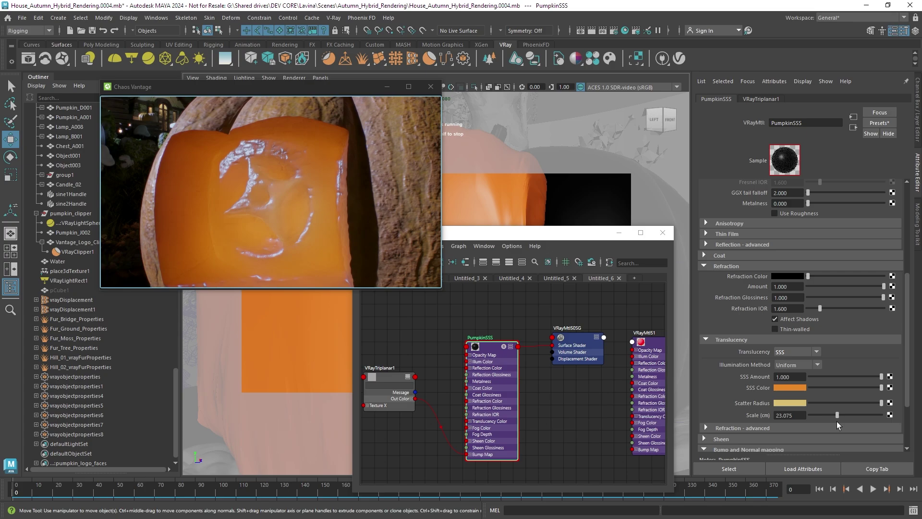
Step: Try a near-white SSS Color and a salmon Scatter Radius on PumpkinSSS, and undo both color changes
left_click(797, 387)
mouse_move(756, 413)
left_mouse_down()
mouse_move(800, 412)
mouse_move(742, 423)
left_mouse_up()
left_click(720, 381)
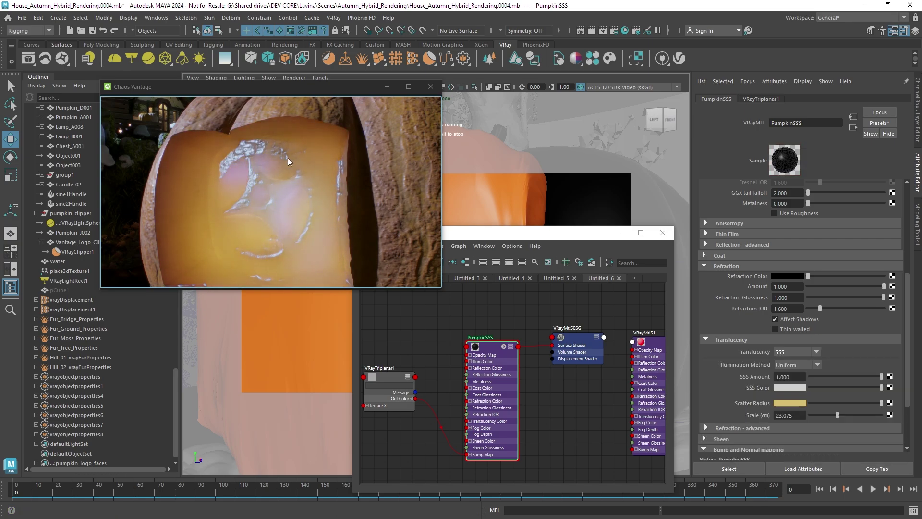
left_click(805, 402)
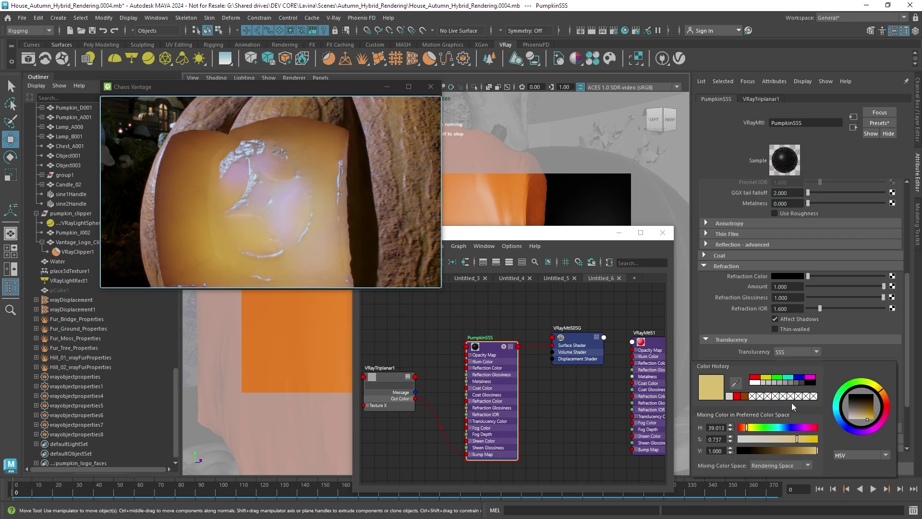
mouse_move(748, 428)
left_mouse_down()
mouse_move(763, 430)
mouse_move(743, 430)
left_mouse_up()
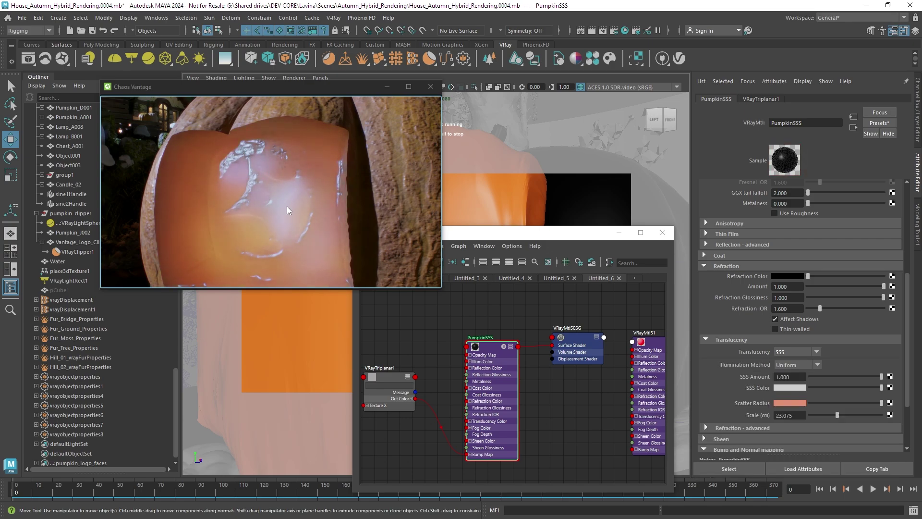
key("ctrl+z")
key("ctrl+z")
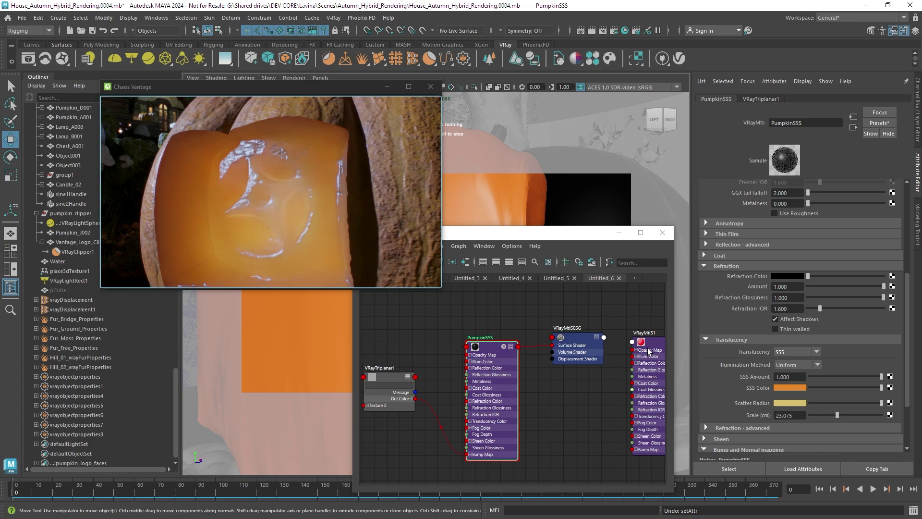
Step: Minimize the node editor window, select Candle_02 beside the pumpkin and set its CandlesSeaShell_001_2 material's translucency Scale to 40 cm
left_click(618, 236)
left_click(498, 295)
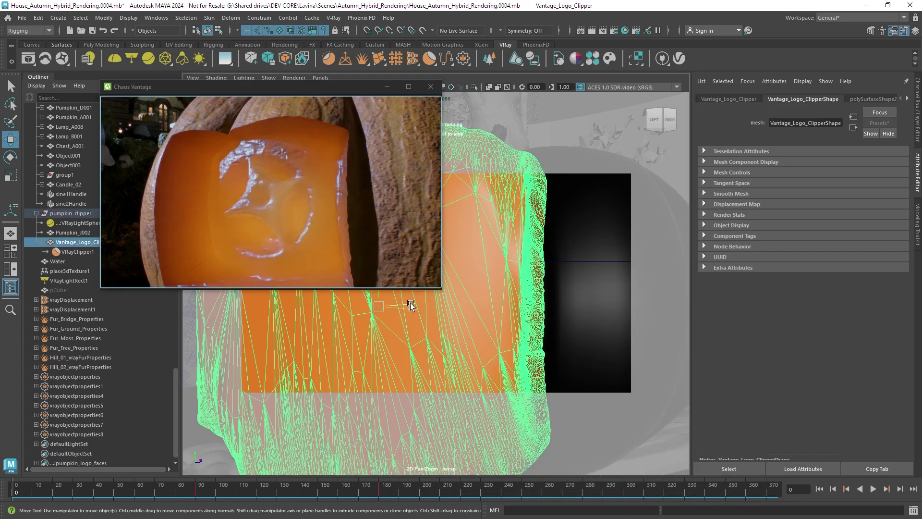
scroll(508, 274, "down", 10)
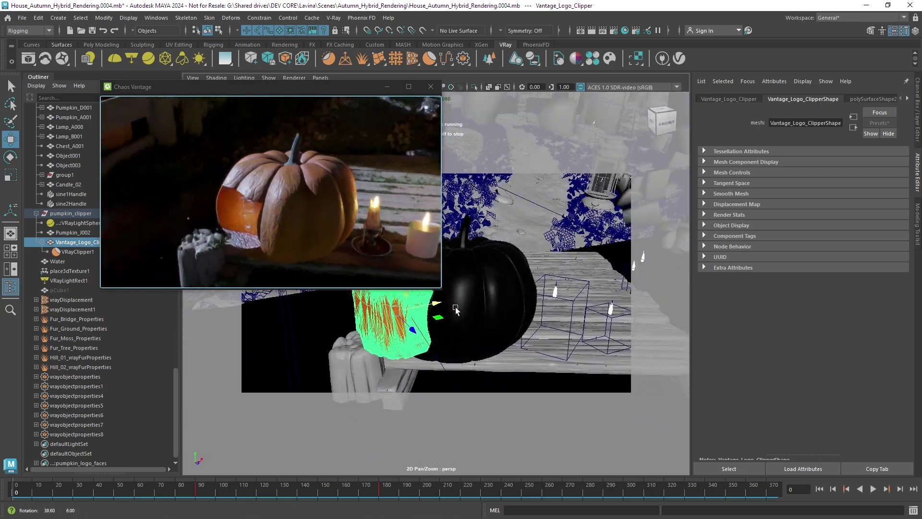
scroll(584, 312, "up", 10)
middle_click_drag(568, 323, 512, 267, "alt")
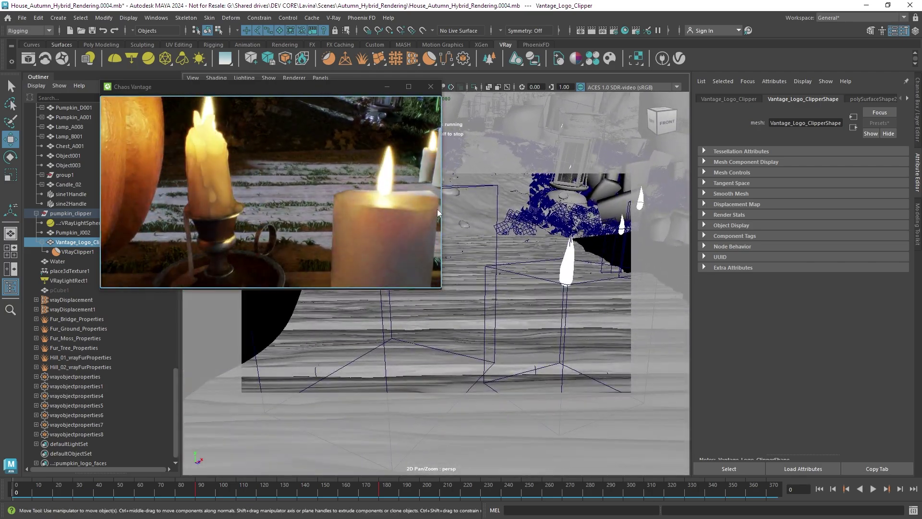
left_click(549, 281)
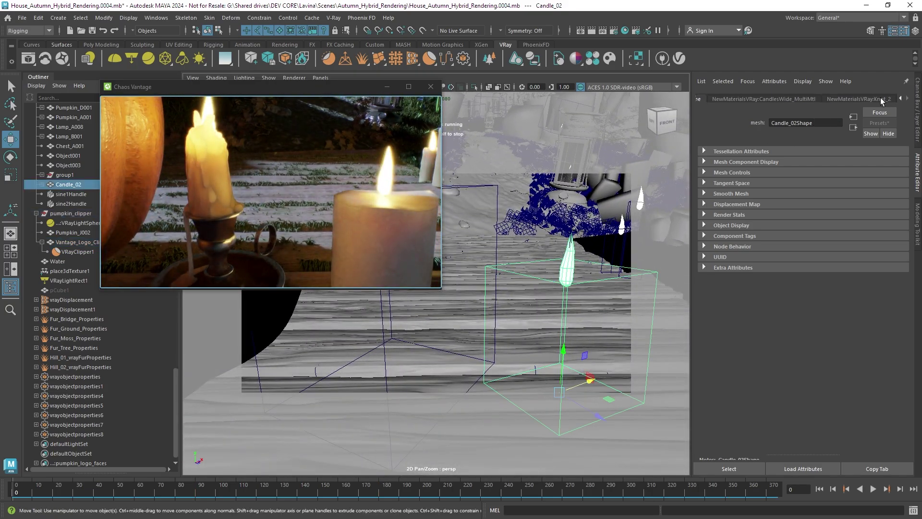
left_click(794, 100)
scroll(866, 250, "down", 5)
left_click_drag(845, 415, 885, 415)
Step: Select and frame the VRayScene_Cauldron_smoke01 object, and move the timeline to frame 151
scroll(570, 314, "down", 10)
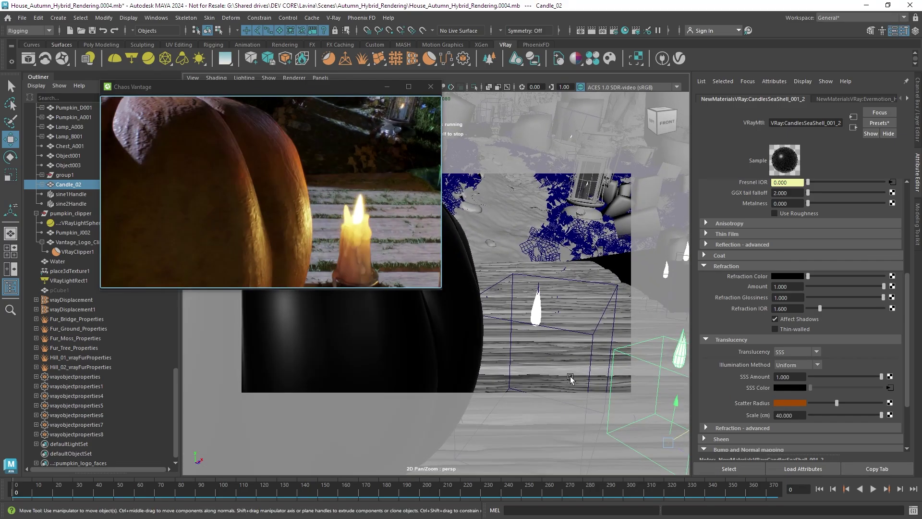
scroll(550, 252, "down", 10)
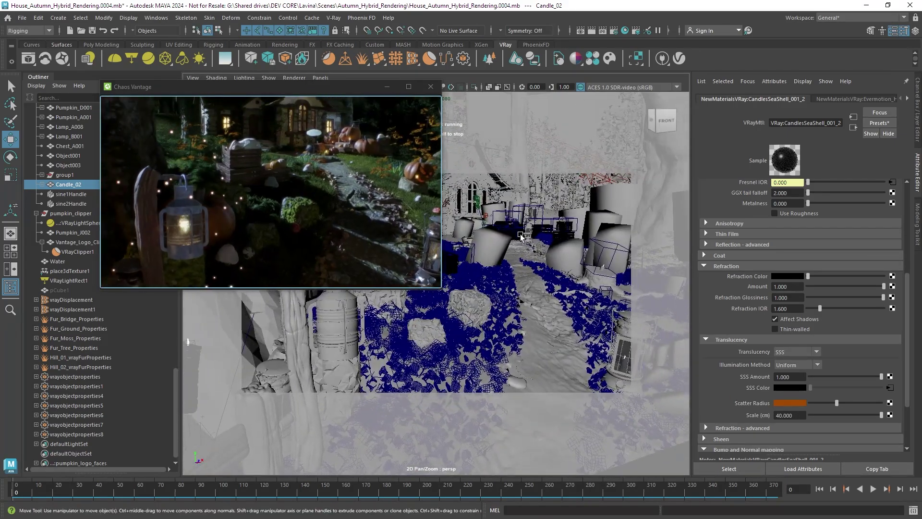
left_click(486, 249)
key("f")
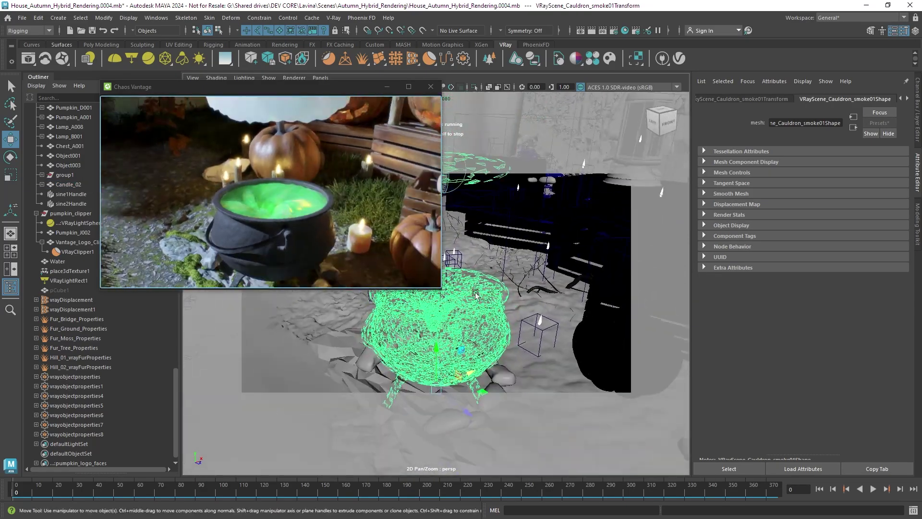
left_click(55, 493)
left_click_drag(54, 493, 327, 496)
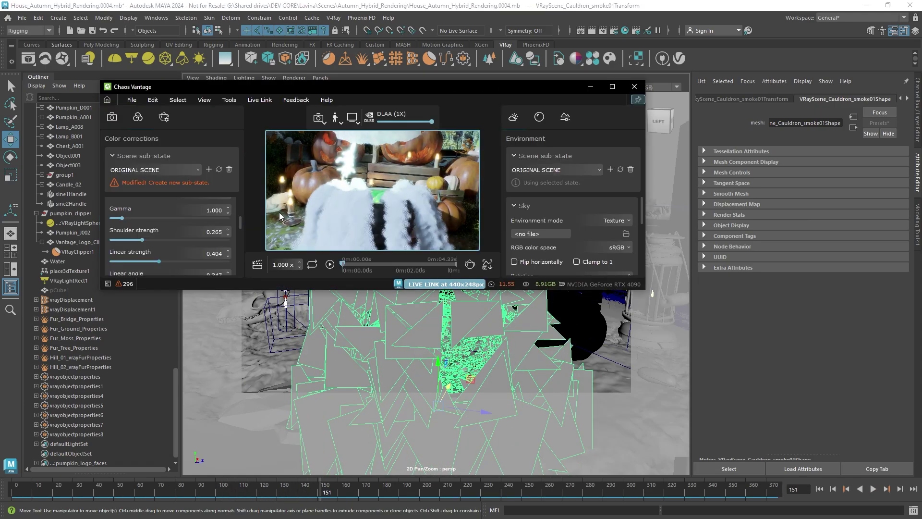
Step: Bring up the Materials options in Chaos Vantage's basic render settings and make the Vantage window taller
left_click(165, 117)
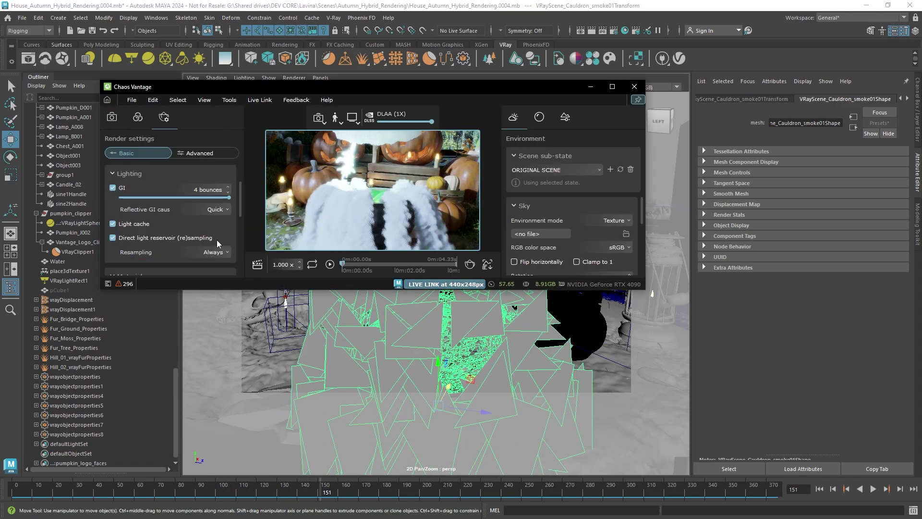
left_click_drag(226, 289, 228, 398)
scroll(201, 275, "up", 2)
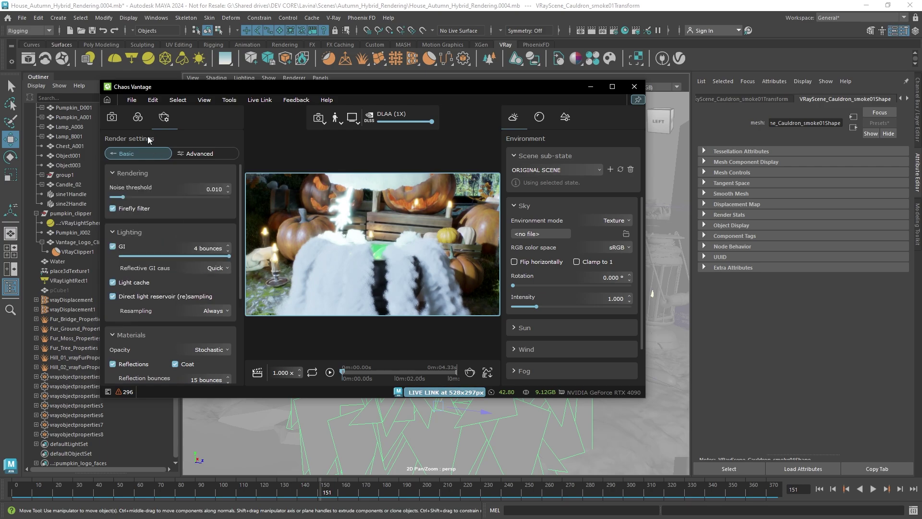
scroll(141, 280, "down", 3)
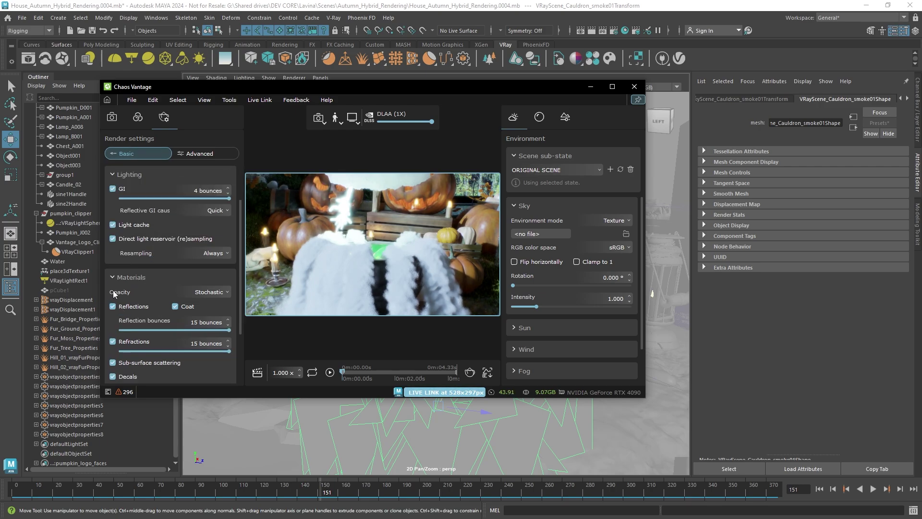
Step: Compare the Off and Clip opacity modes on the cauldron smoke, and restore Stochastic
left_click(220, 292)
left_click(182, 304)
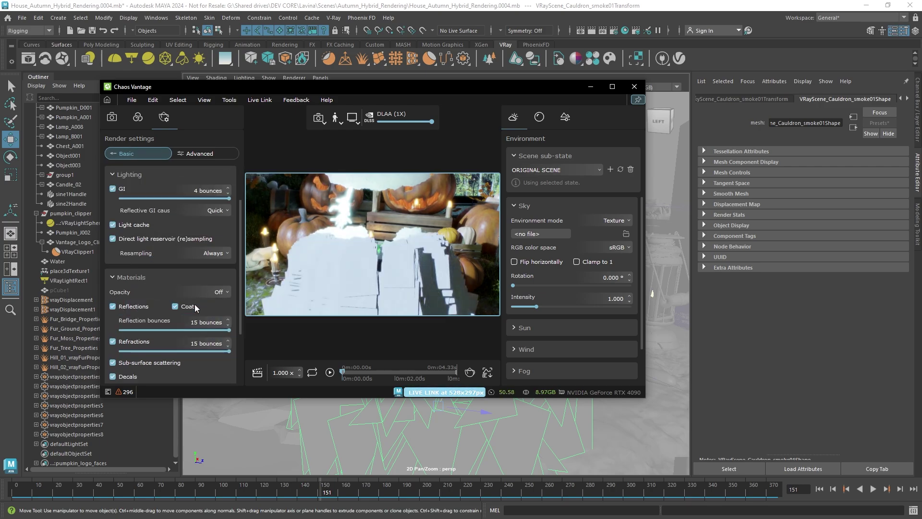
left_click(220, 292)
left_click(191, 314)
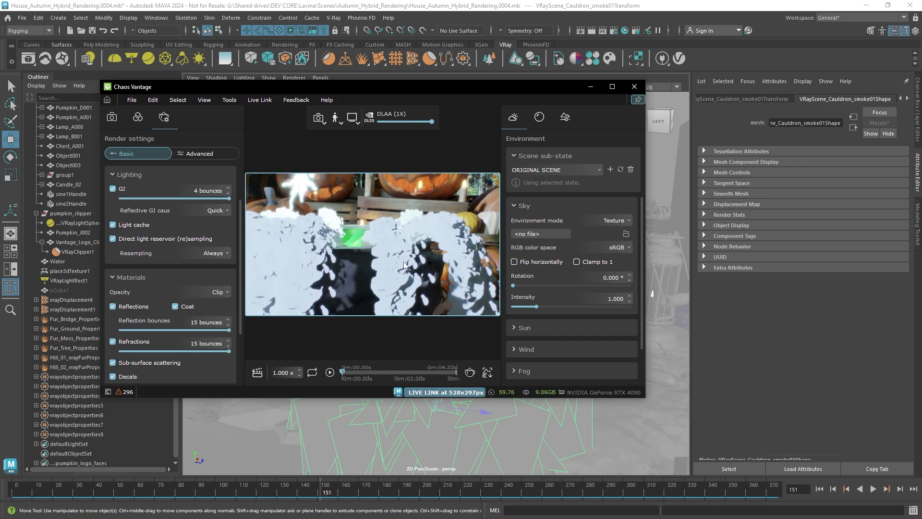
left_click(201, 318)
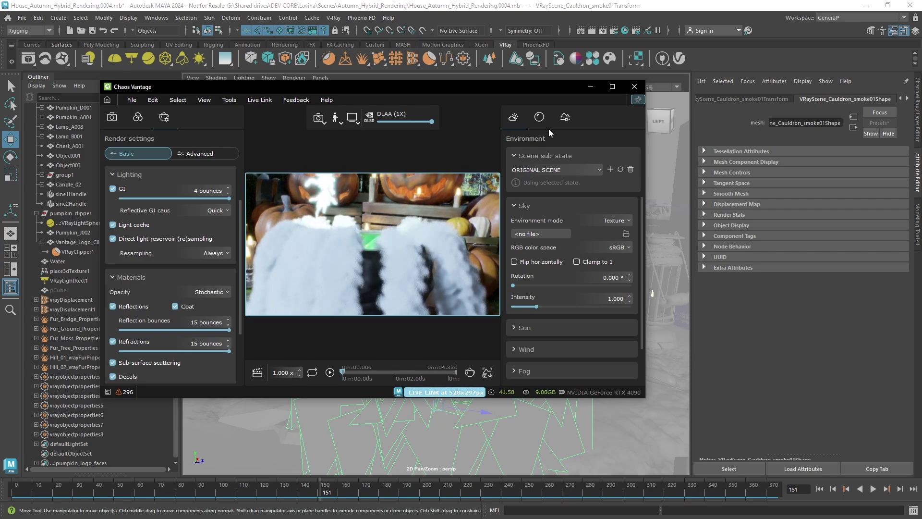
Step: Turn on Clay mode for the scene materials with Use opacity disabled and Edges enabled
left_click(539, 117)
left_click(517, 206)
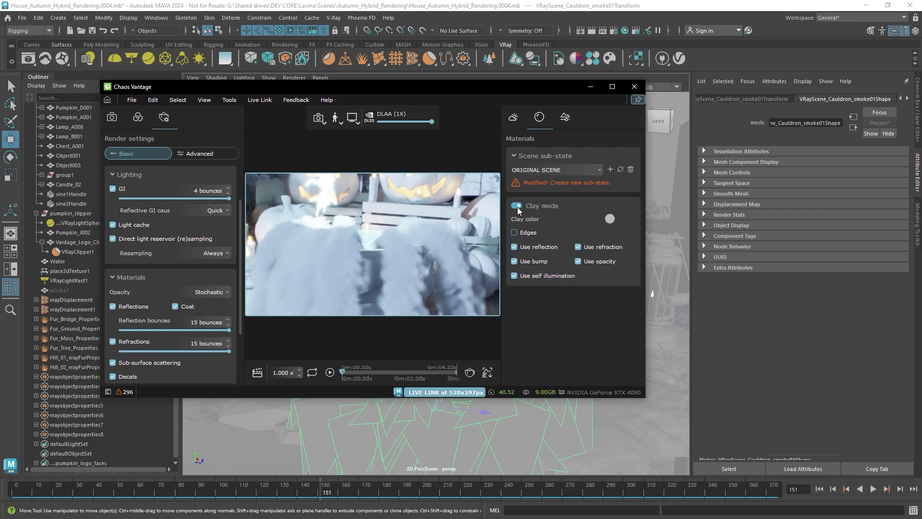
left_click(590, 264)
left_click(515, 233)
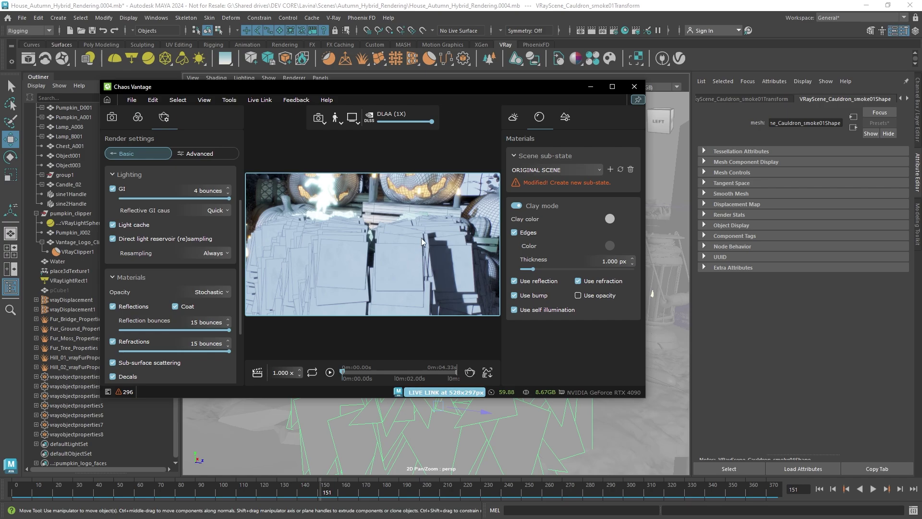
Step: Try a clay edge thickness of 3.793 px and return it to 1 px
mouse_move(419, 236)
right_mouse_down()
mouse_move(375, 242)
mouse_move(406, 240)
right_mouse_up()
left_click_drag(406, 240, 458, 216)
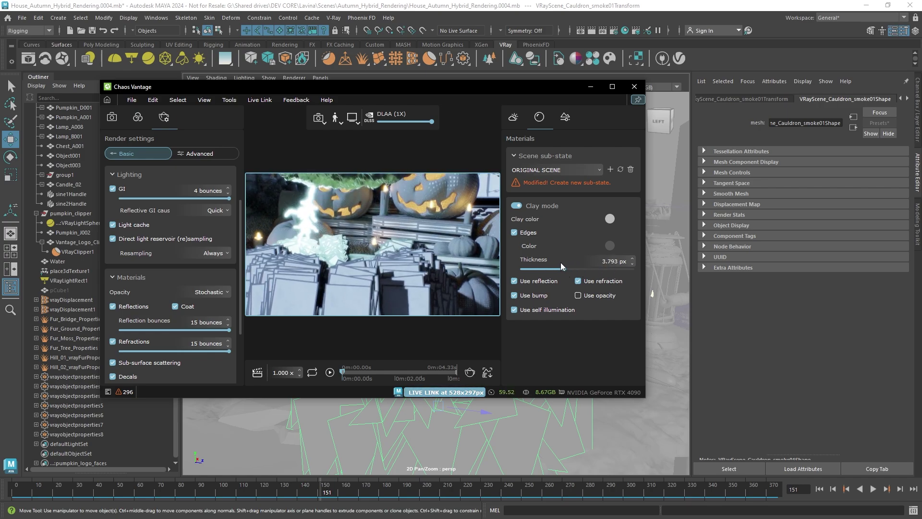
left_click_drag(533, 269, 533, 264)
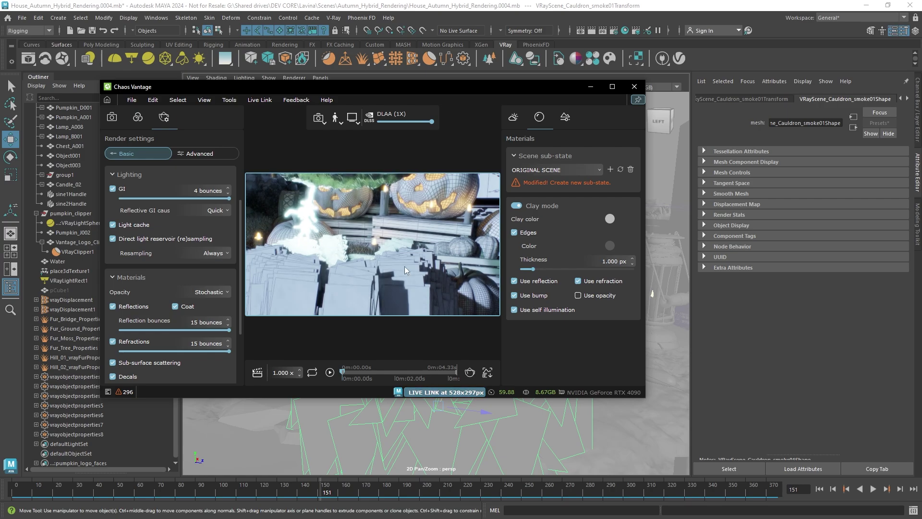
Step: Examine the cauldron and the wireframe edges of its smoke geometry up close in Clay mode
mouse_move(395, 268)
right_mouse_down()
mouse_move(356, 259)
mouse_move(395, 268)
mouse_move(401, 256)
right_mouse_up()
scroll(403, 254, "up", 8)
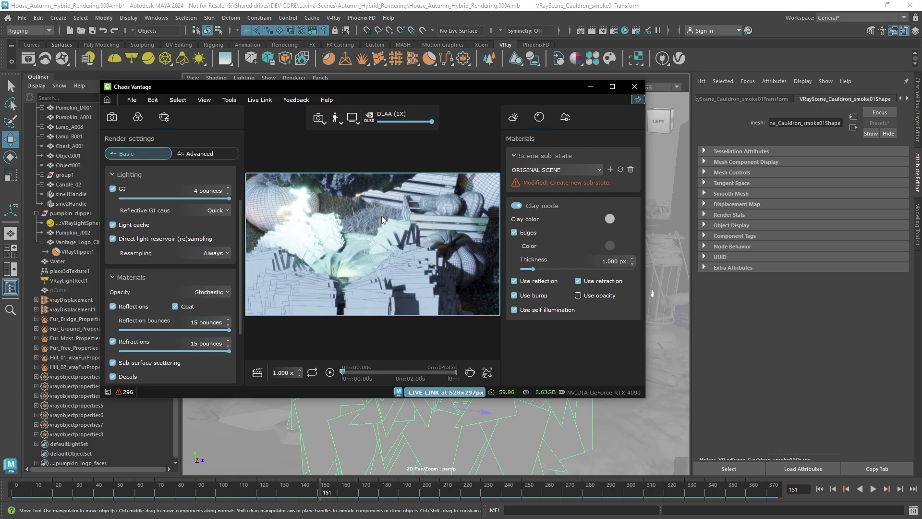
middle_click_drag(402, 254, 404, 226)
right_click_drag(404, 226, 435, 203)
scroll(435, 204, "up", 1)
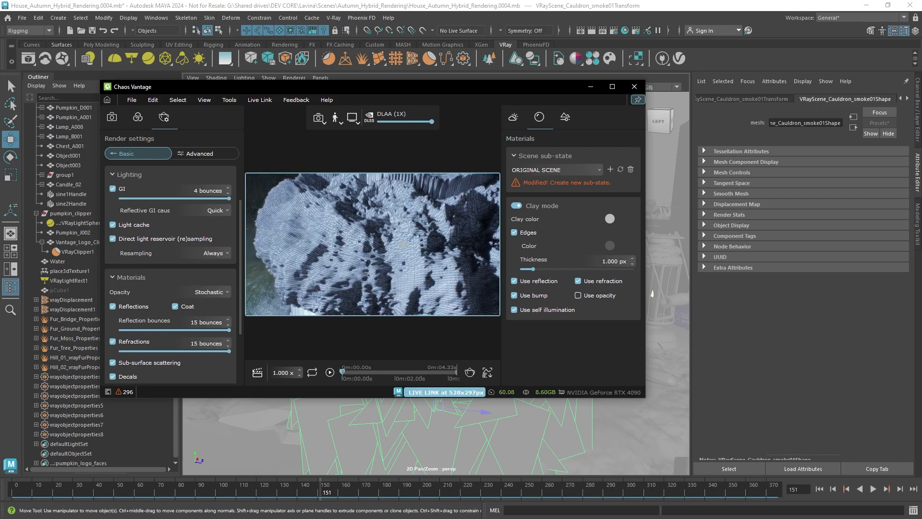
middle_click_drag(435, 206, 383, 292)
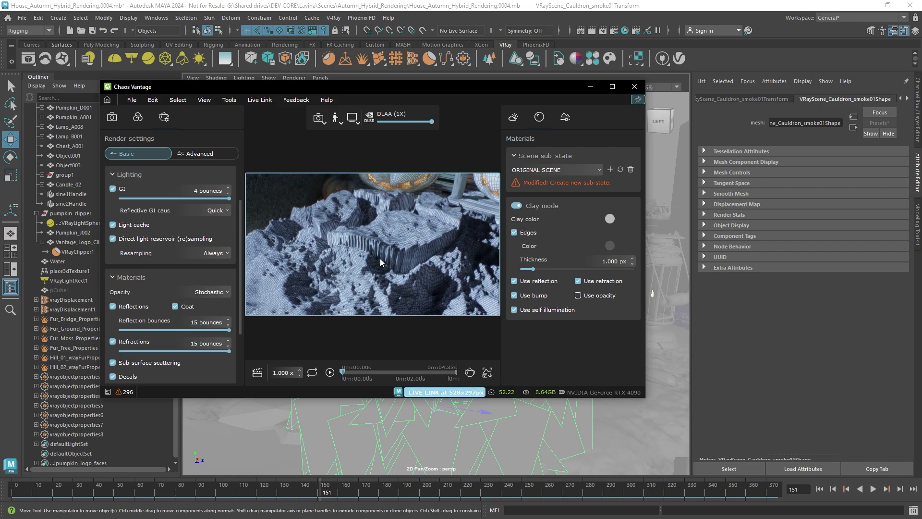
mouse_move(397, 233)
right_mouse_down()
mouse_move(419, 269)
mouse_move(474, 249)
right_mouse_up()
Step: Turn off Clay mode, and test an exposure bias of -3.082 on the smoke before resetting it to 0
left_click(516, 206)
right_click_drag(416, 210, 410, 212)
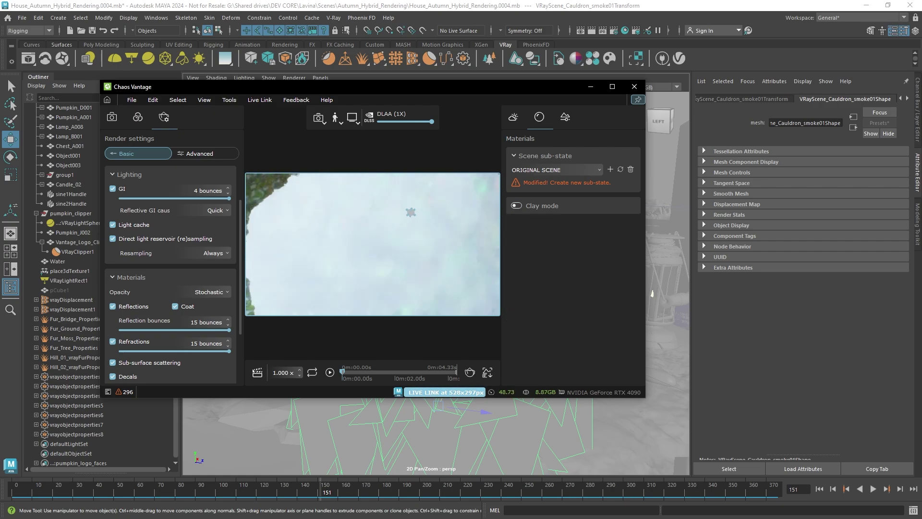
left_click(138, 117)
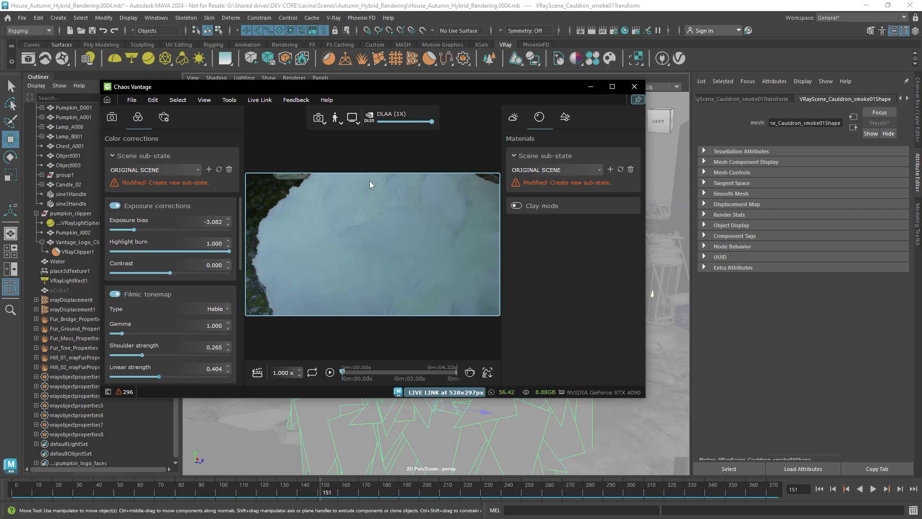
right_click_drag(370, 180, 377, 275)
left_click_drag(134, 230, 170, 230)
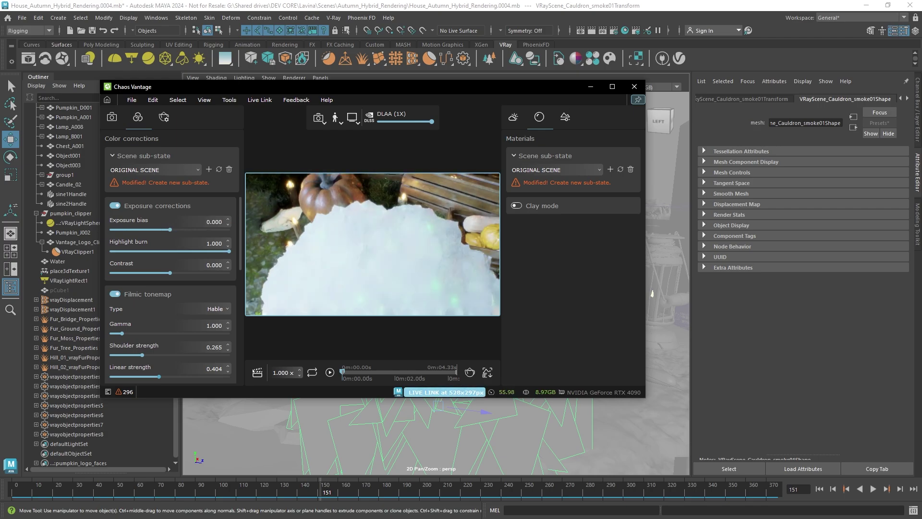
Step: Collapse the Chaos Vantage interface to the render view only and shrink its window to uncover the Maya viewport
scroll(332, 236, "down", 3)
left_click(637, 100)
scroll(614, 244, "up", 3)
left_click_drag(645, 249, 414, 249)
left_click_drag(414, 398, 376, 251)
Step: Examine the smoking cauldron from several angles, ending close above its glowing green liquid
scroll(377, 296, "down", 3)
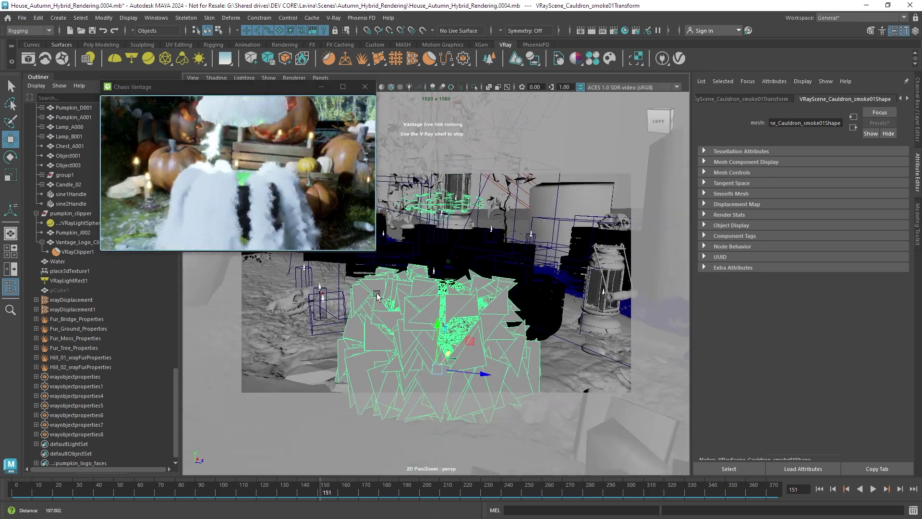
left_click_drag(377, 295, 438, 308, "alt")
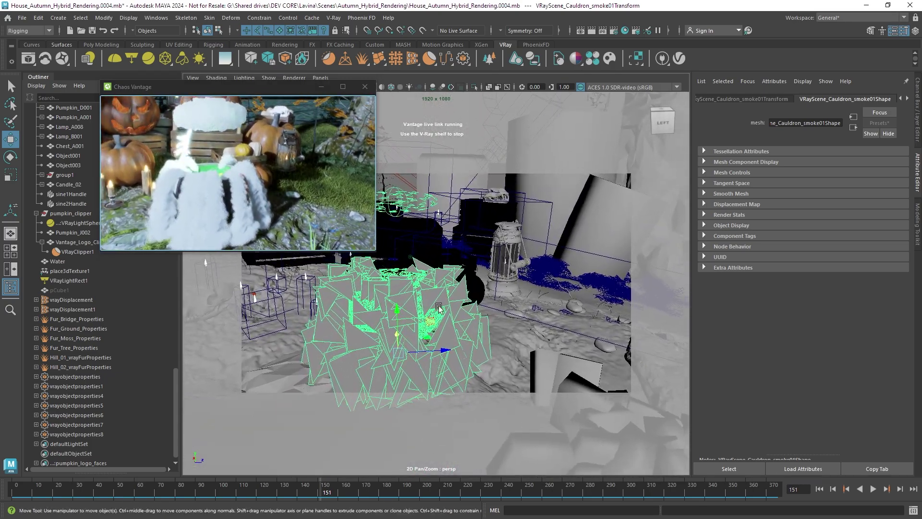
middle_click_drag(439, 307, 433, 343, "alt")
scroll(432, 343, "up", 3)
left_click_drag(432, 336, 406, 372, "alt")
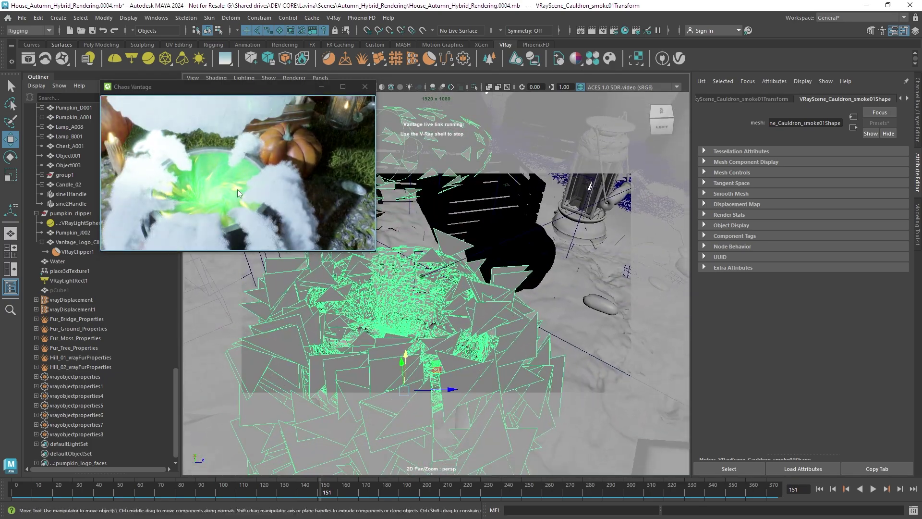
Step: Move the timeline to frame 172 and select the Water surface in front of the carved pumpkin on the dock
left_click_drag(324, 489, 368, 489)
left_click_drag(400, 317, 426, 298, "alt")
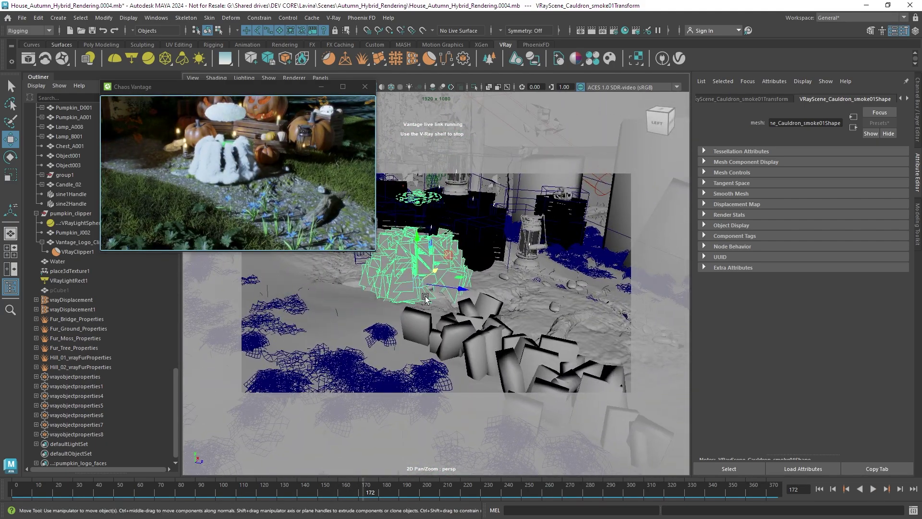
middle_click_drag(558, 315, 482, 283, "alt")
right_click_drag(483, 283, 463, 323, "alt")
left_click_drag(463, 322, 479, 286, "alt")
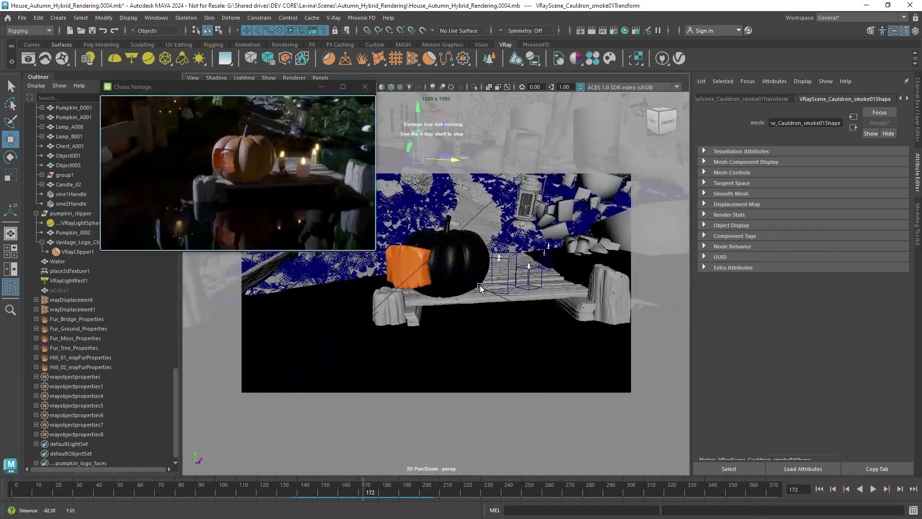
middle_click_drag(479, 285, 473, 291, "alt")
left_click(472, 236)
left_click_drag(475, 236, 497, 288, "alt")
right_click_drag(497, 288, 441, 275, "alt")
left_click_drag(441, 275, 473, 328, "alt")
left_click(473, 328)
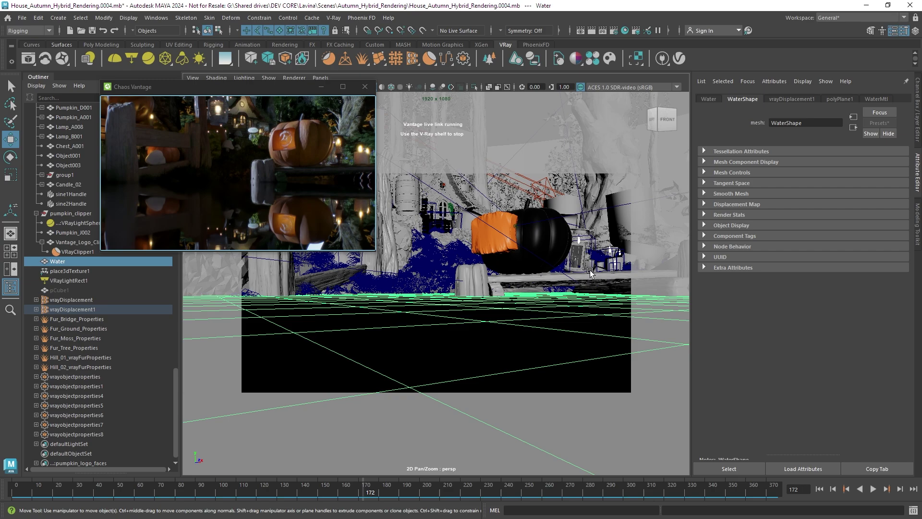
Step: Open the Phoenix ocean texture driving the water's V-Ray displacement and enlarge the Chaos Vantage render window
left_click(792, 99)
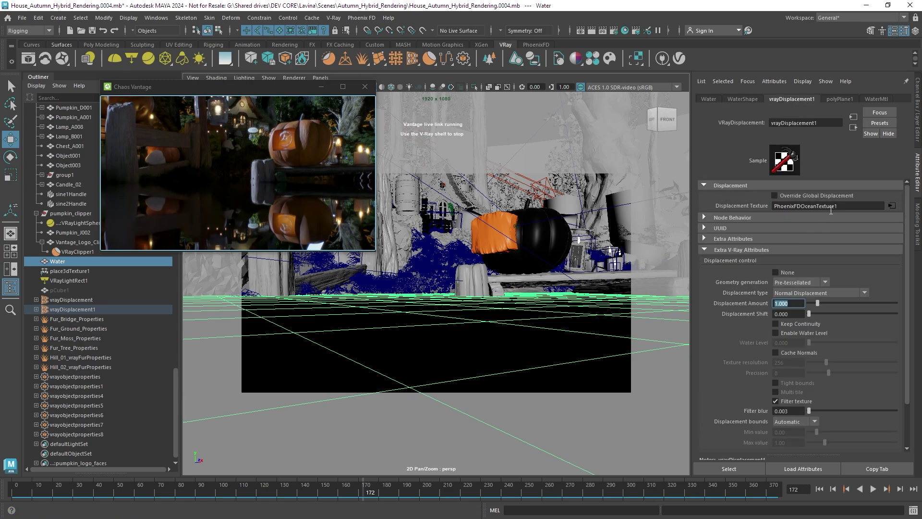
left_click(892, 206)
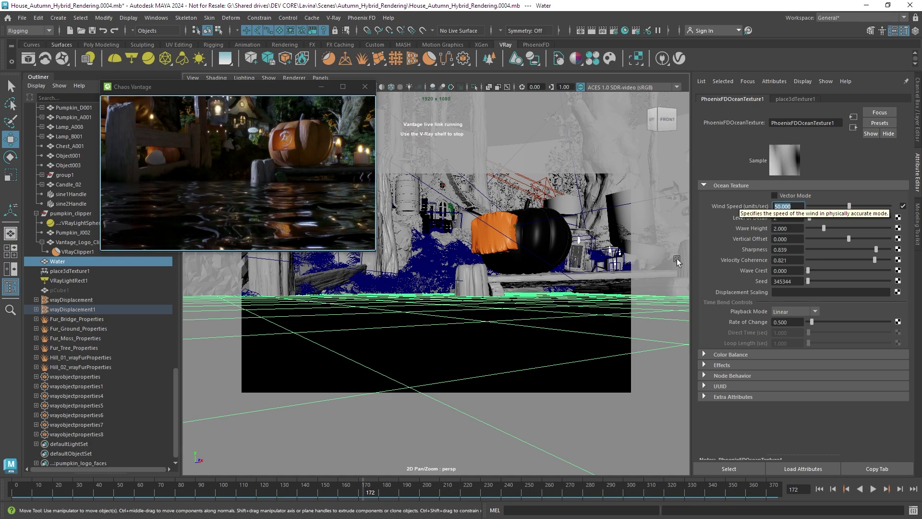
left_click(376, 255)
left_click_drag(375, 254, 512, 326)
Step: Test a wind speed of 200 units/sec on the ocean texture, then set it to 70
left_click(776, 206)
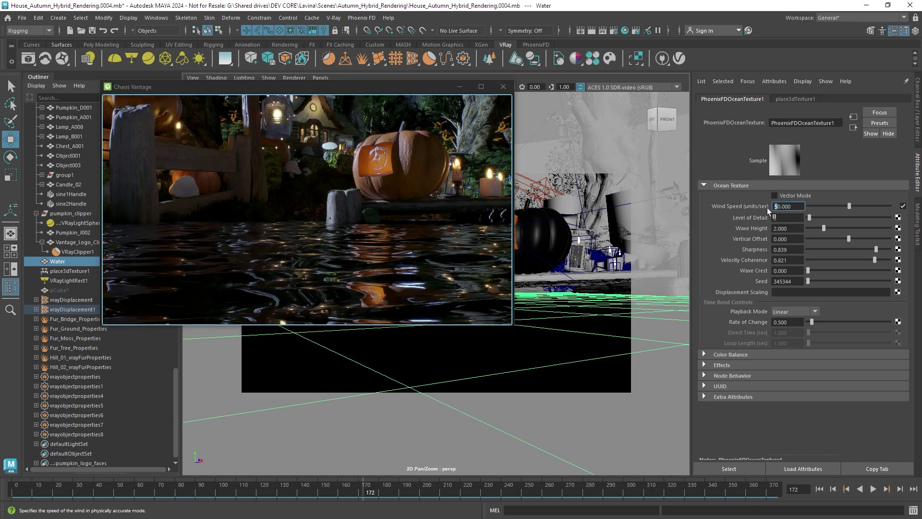
type("200")
key("Return")
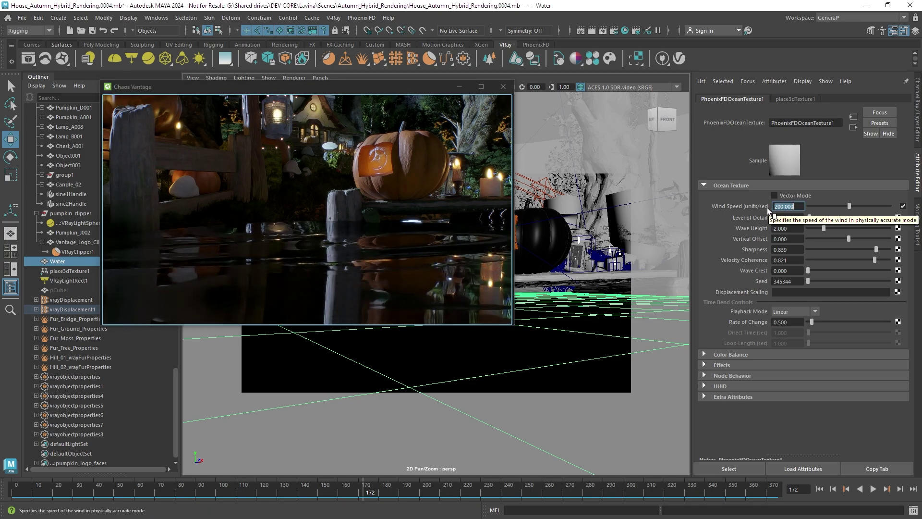
type("70")
key("Return")
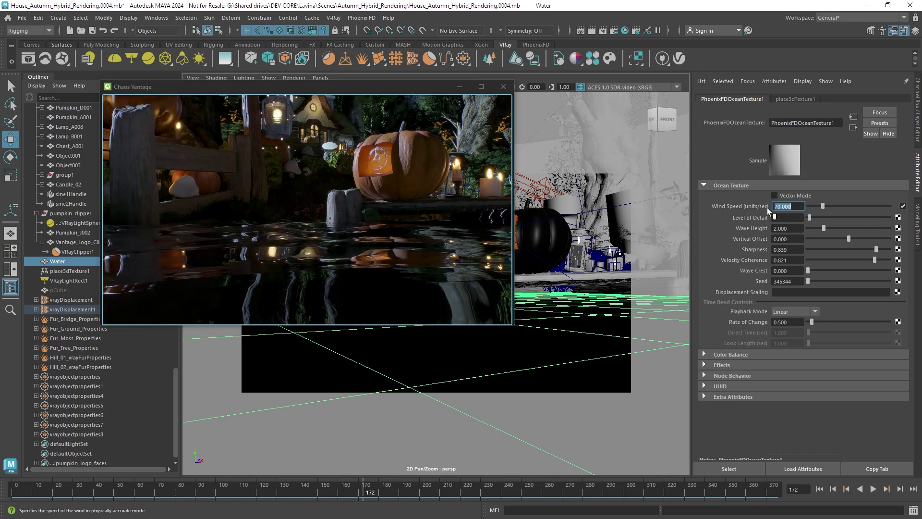
Step: View the water from other angles and scrub the animation to frame 74
left_click_drag(572, 323, 576, 334, "alt")
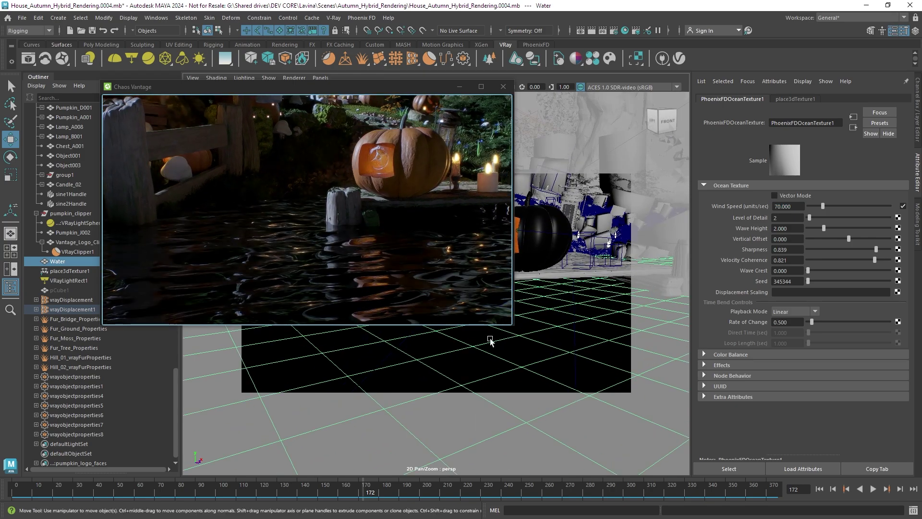
left_click_drag(490, 340, 199, 476, "alt")
left_click_drag(58, 489, 169, 495)
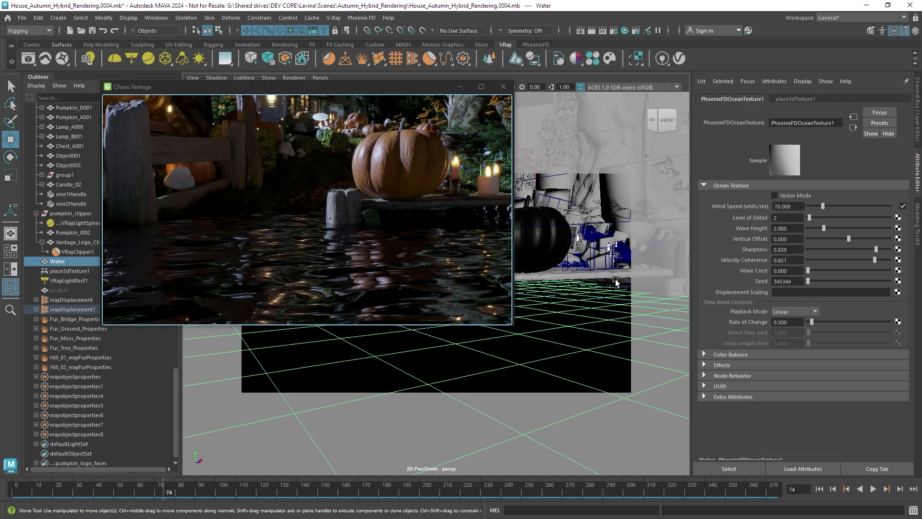
Step: Raise the ocean texture's Wave Height to 7.679 and brighten the Vantage render with an exposure bias of 2.878
left_click_drag(853, 227, 870, 229)
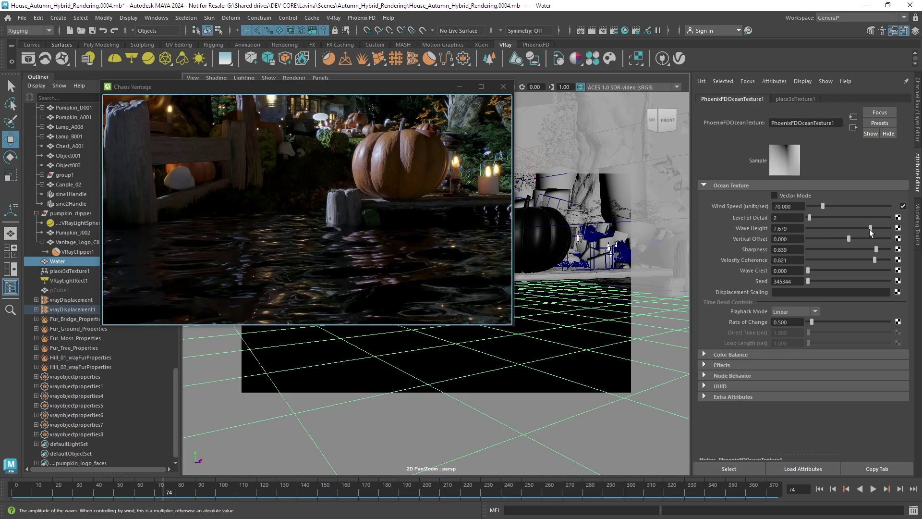
double_click(391, 238)
left_click_drag(170, 230, 204, 230)
double_click(451, 272)
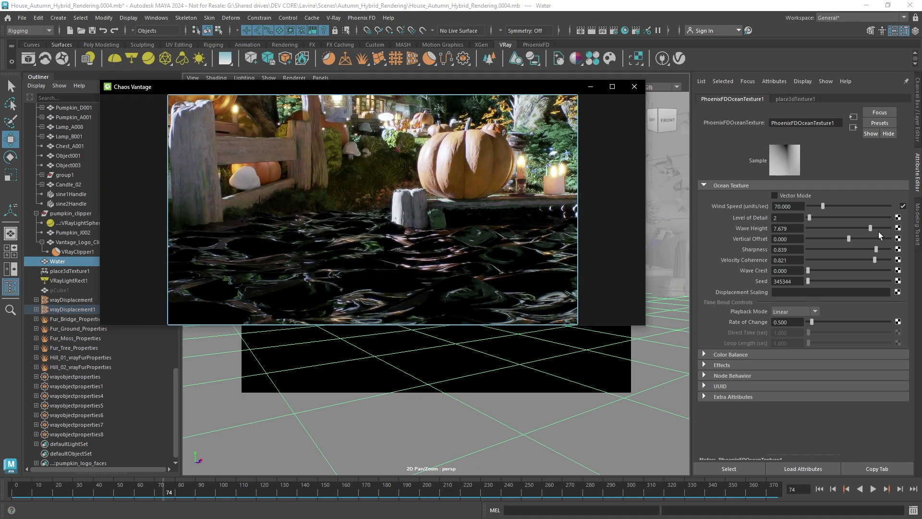
Step: Test a Wave Height of 10 from another angle, then set it to 2
left_click_drag(878, 232, 892, 230)
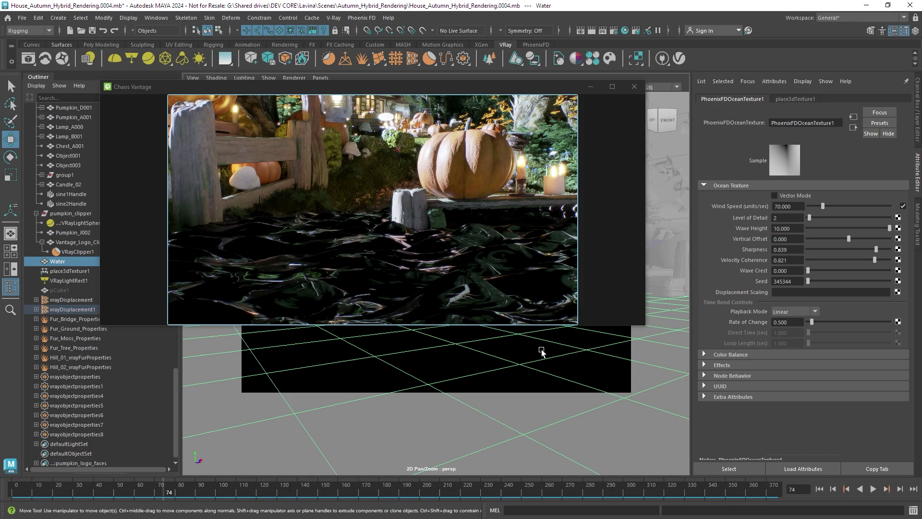
left_click_drag(541, 350, 561, 359, "alt")
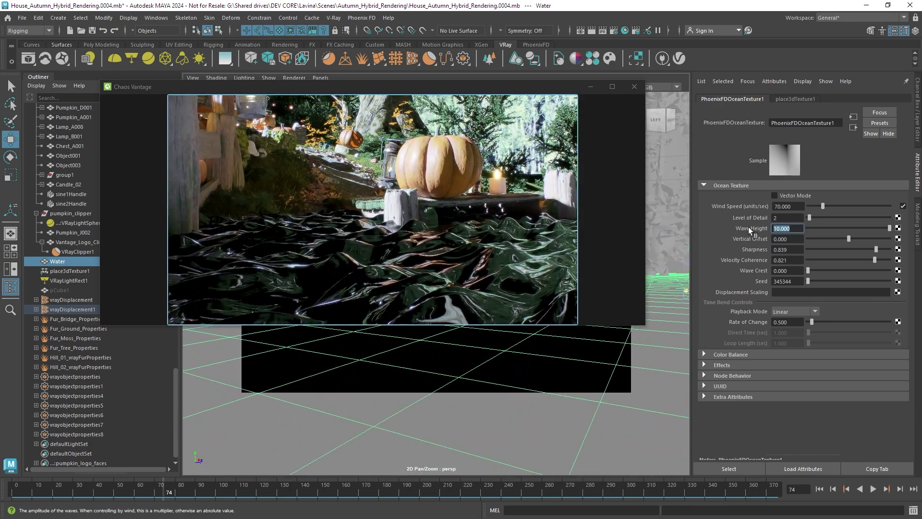
type("2")
key("Return")
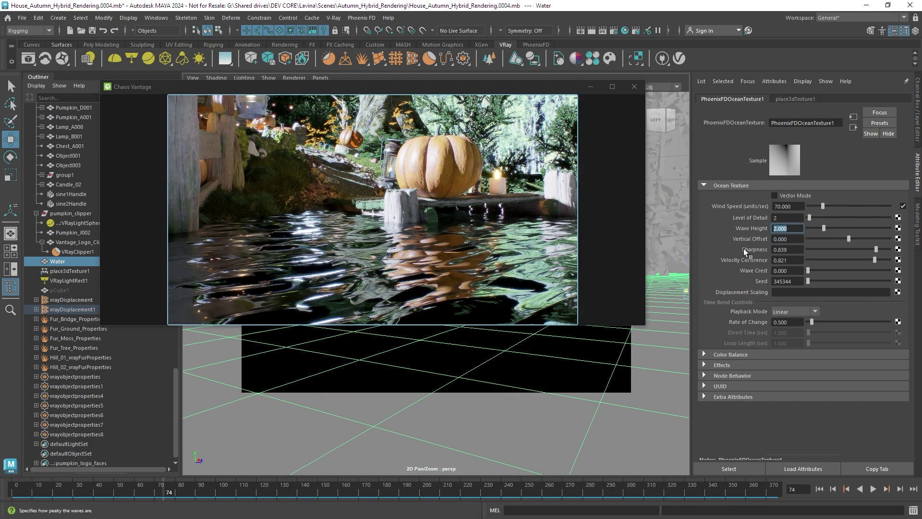
Step: Test Sharpness 0.125 and Wave Crest 1 on the ocean texture, then set Sharpness to 0.851 and Wave Crest to 0.143
left_click_drag(834, 249, 817, 246)
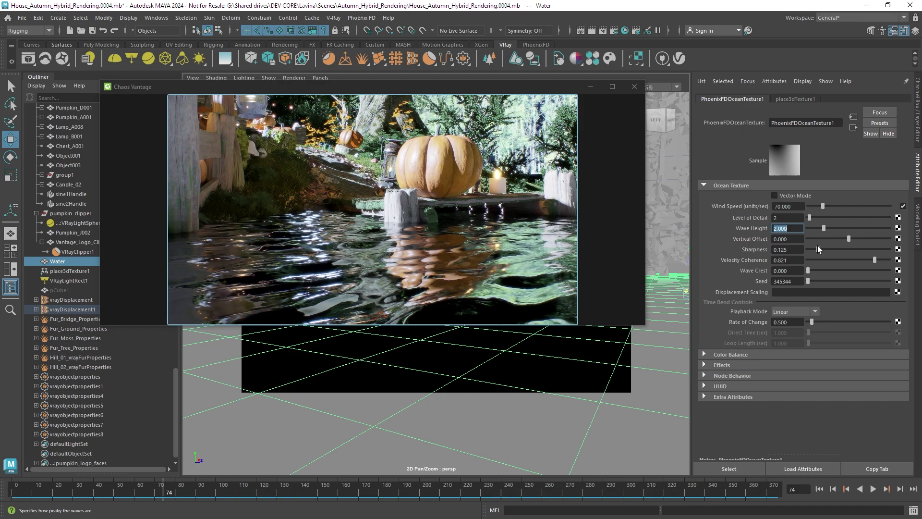
left_click(876, 249)
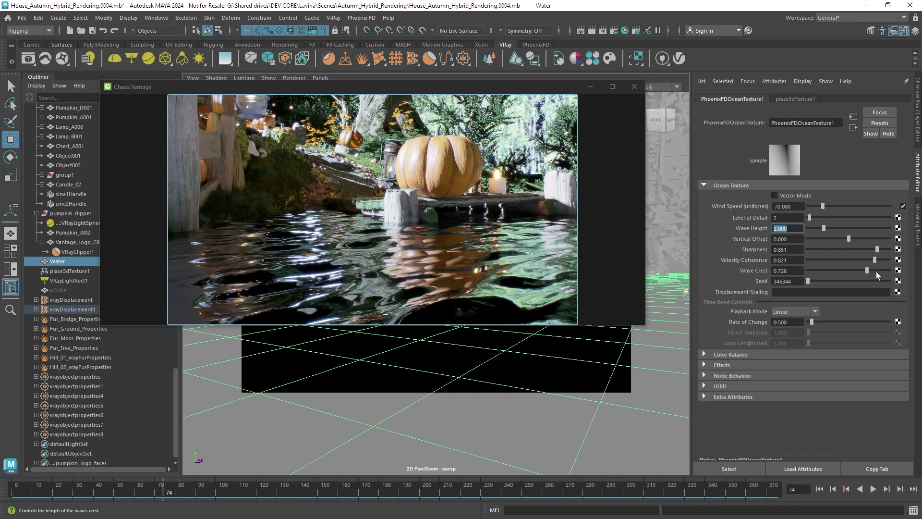
left_click_drag(876, 270, 893, 270)
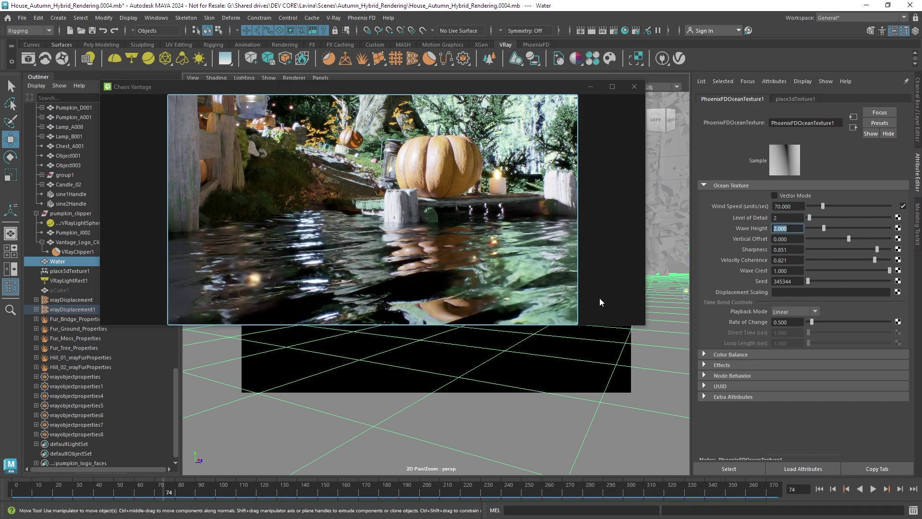
left_click(820, 271)
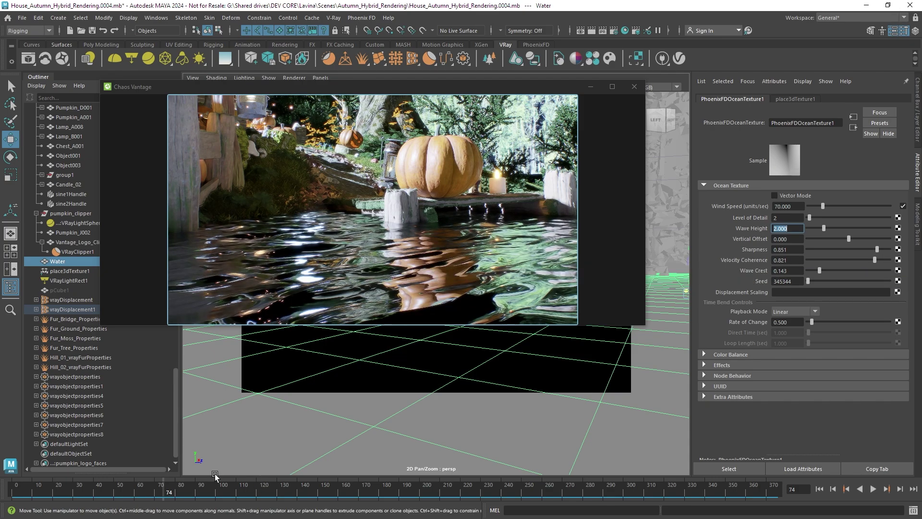
Step: Play the water animation through to frame 97, then set the ocean texture's Level of Detail to 10
key("alt+v")
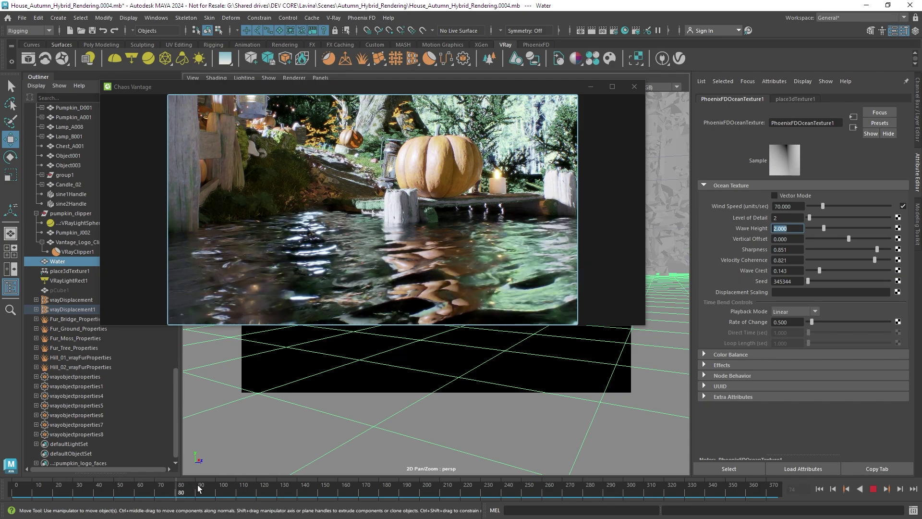
key("alt+v")
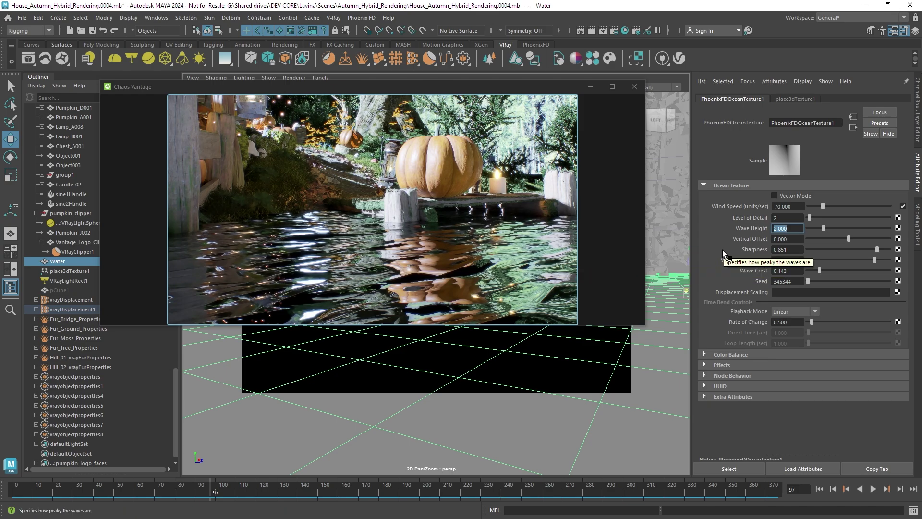
left_click_drag(810, 218, 823, 218)
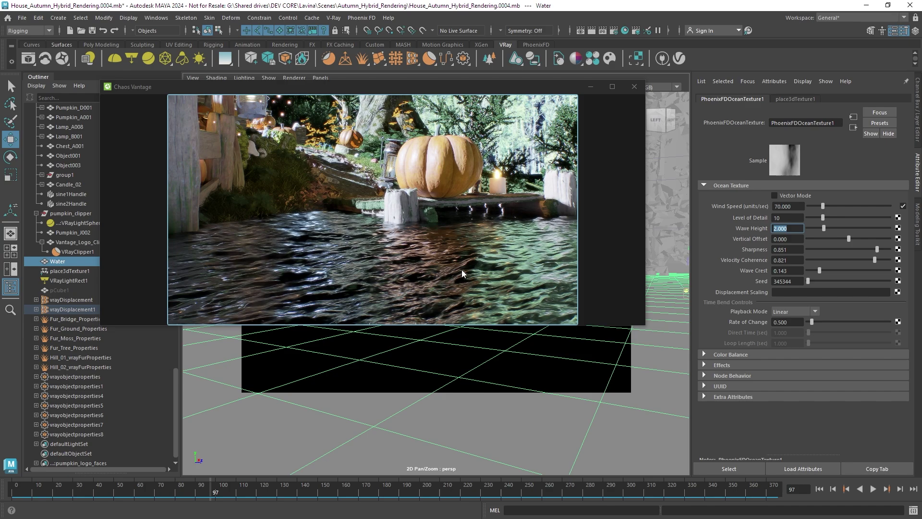
Step: Restore the full Chaos Vantage interface and examine the water's waves up close in Clay mode
left_click(330, 265)
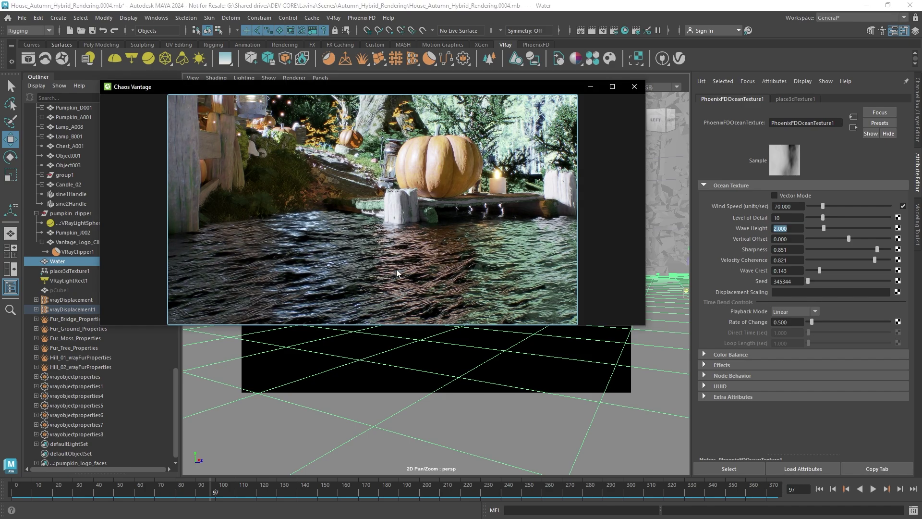
key("Escape")
left_click(516, 206)
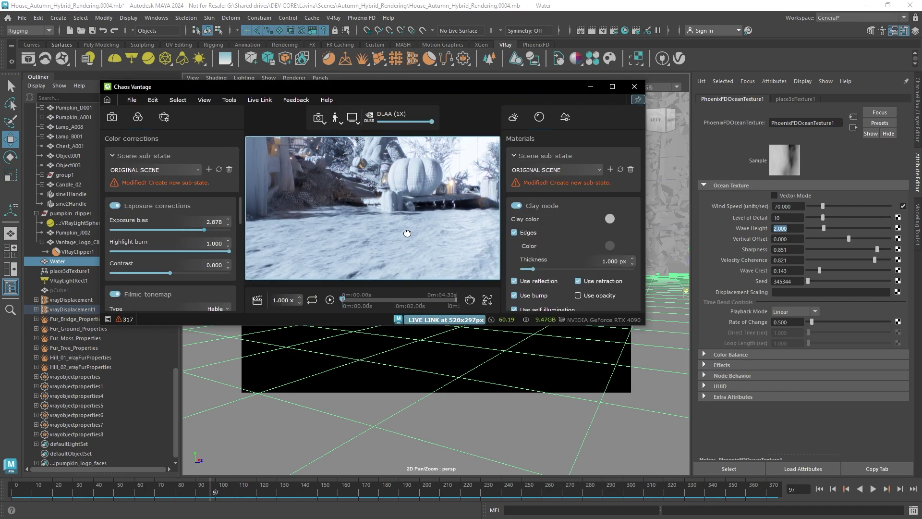
scroll(423, 240, "up", 3)
left_click_drag(423, 246, 436, 201)
scroll(432, 204, "up", 3)
scroll(430, 203, "down", 5)
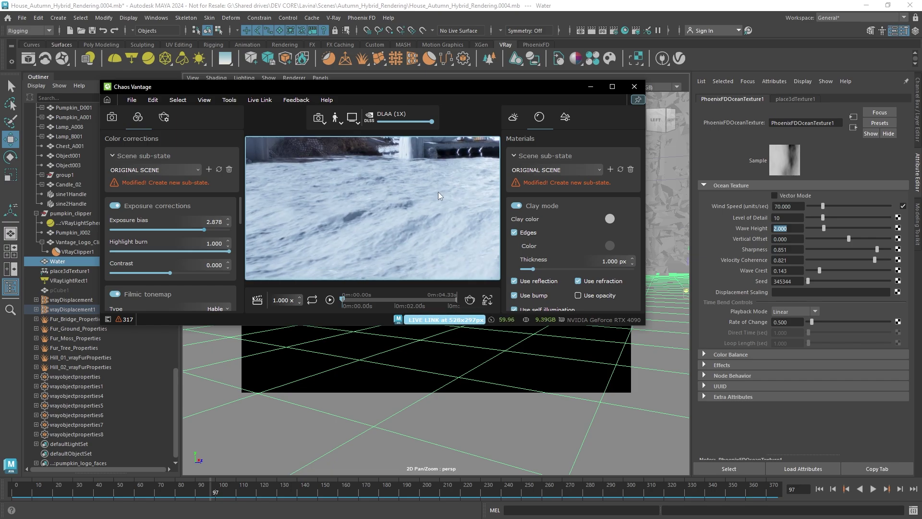
Step: Turn off Clay mode and reset the exposure bias to 0
left_click(516, 206)
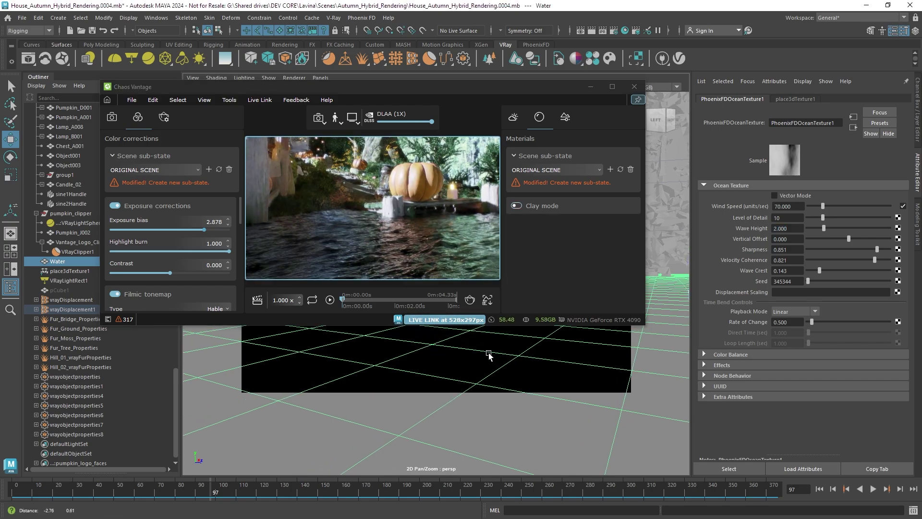
double_click(163, 229)
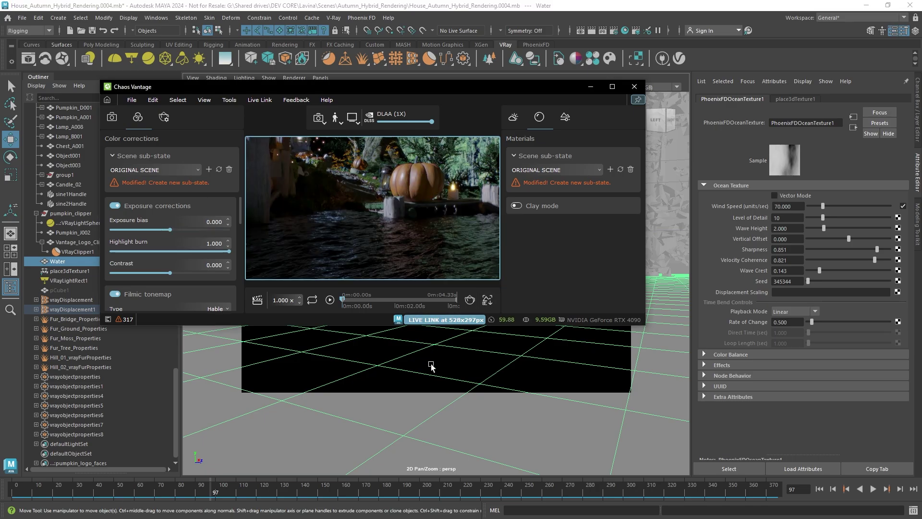
left_click_drag(432, 365, 484, 365, "alt")
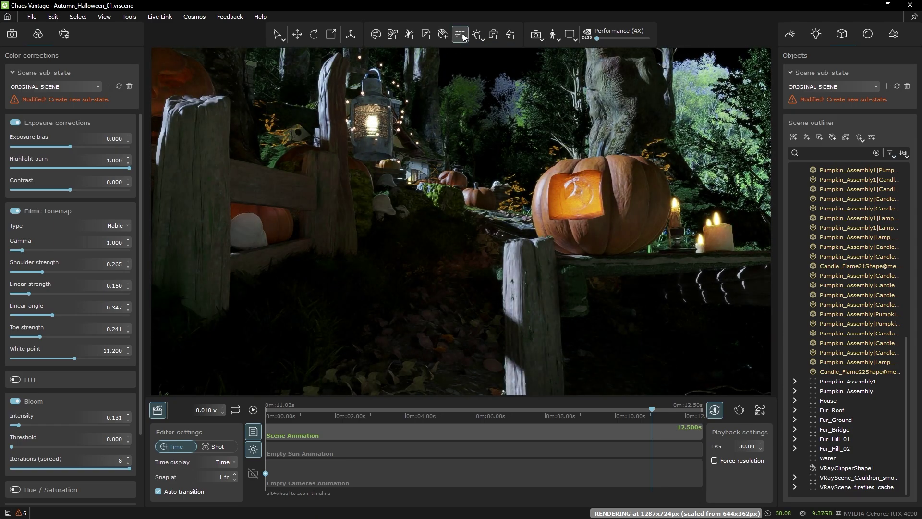
Step: In the Autumn_Halloween_01 scene in Chaos Vantage, add a Water Surface and move it near the pumpkin dock
left_click(463, 35)
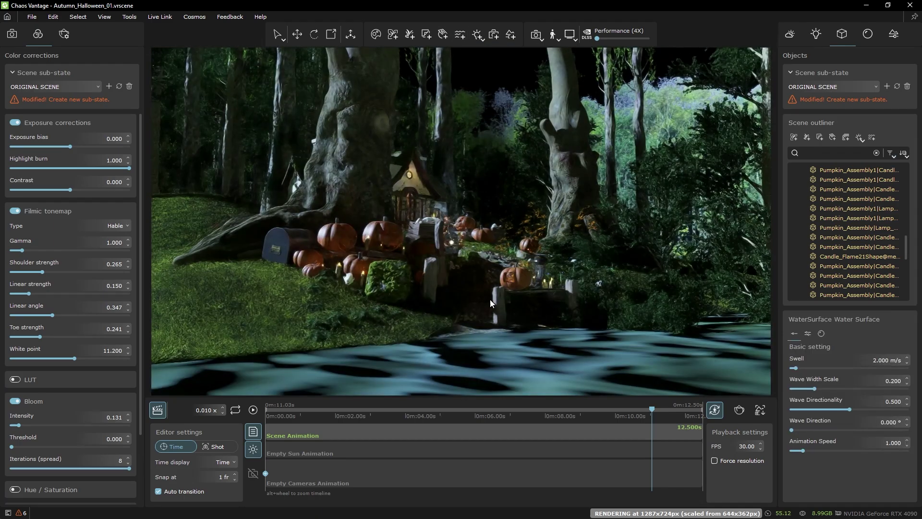
key("w")
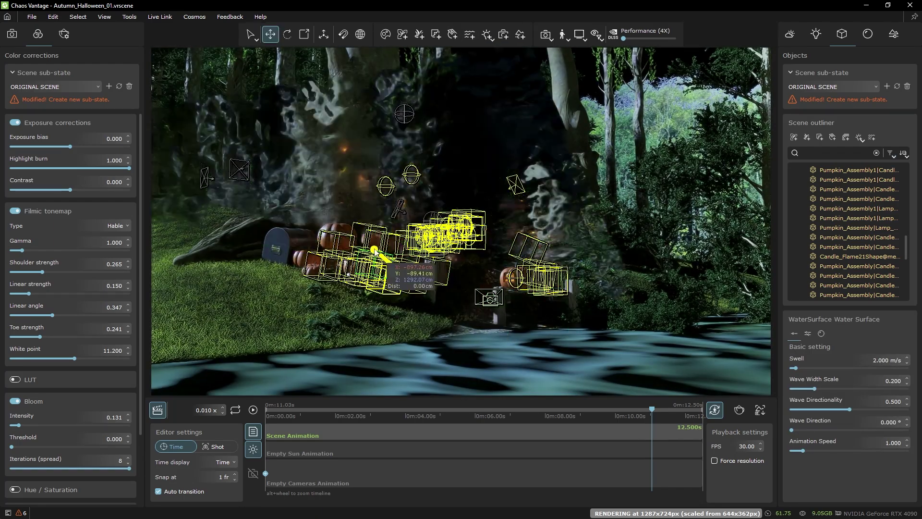
left_click_drag(503, 355, 517, 312)
Step: Undo a trial Z shift of the water surface, set its world Y position to -192.221 cm, and deselect it
right_click(271, 35)
right_click(494, 267)
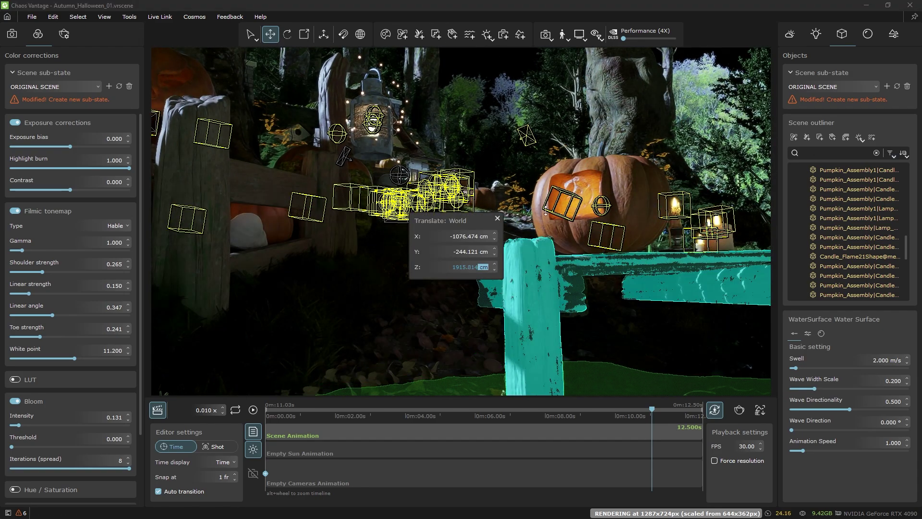
key("ctrl+z")
right_click(493, 249)
left_click_drag(493, 247, 580, 412)
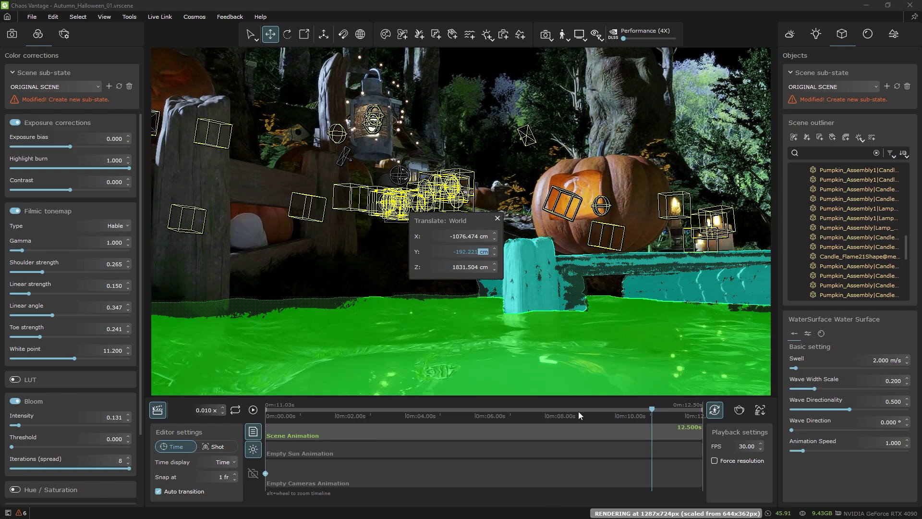
left_click(498, 218)
key("Escape")
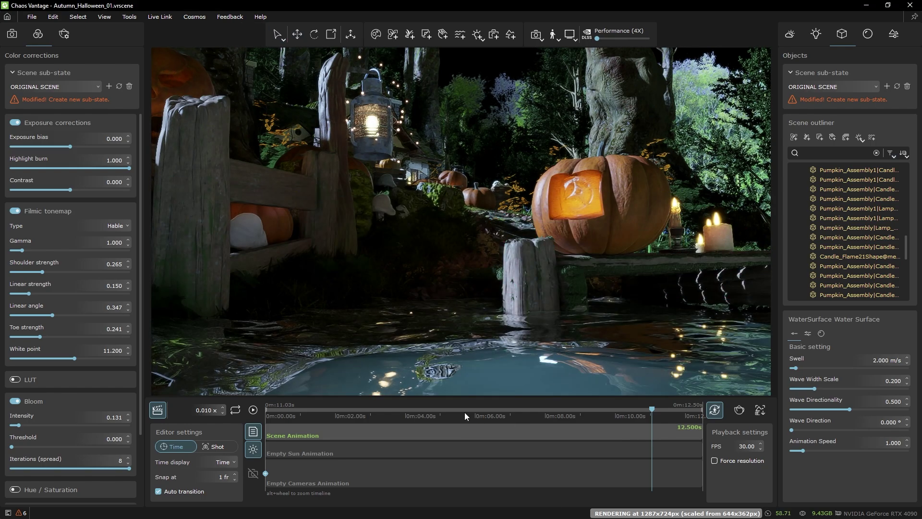
Step: Scrub the animation to 2.30 s and set the Water Surface's Swell to 0.5 m/s
left_click_drag(456, 409, 346, 407)
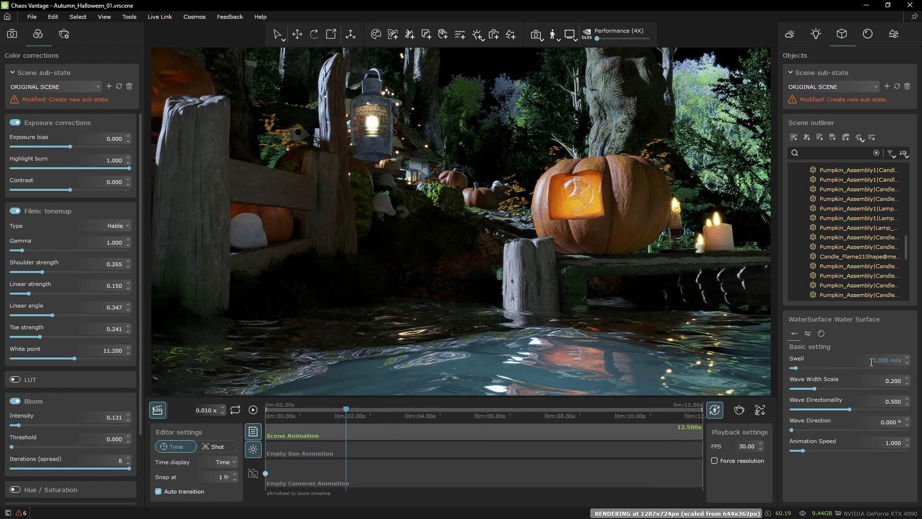
type(".5")
key("Return")
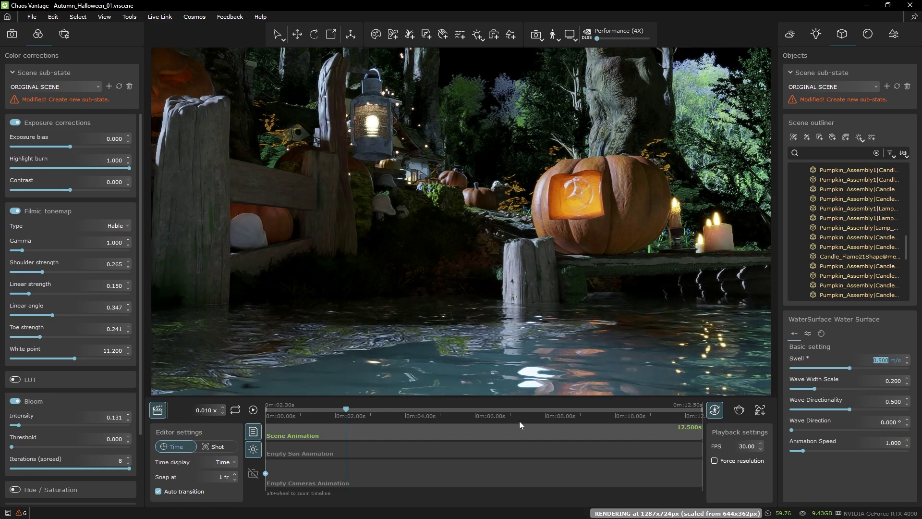
Step: Scrub the animation to 4.47 s, then enable the Water Surface's High Detail option and fine-tune its Wave Height Multiplier and Scale
left_click_drag(346, 408, 421, 409)
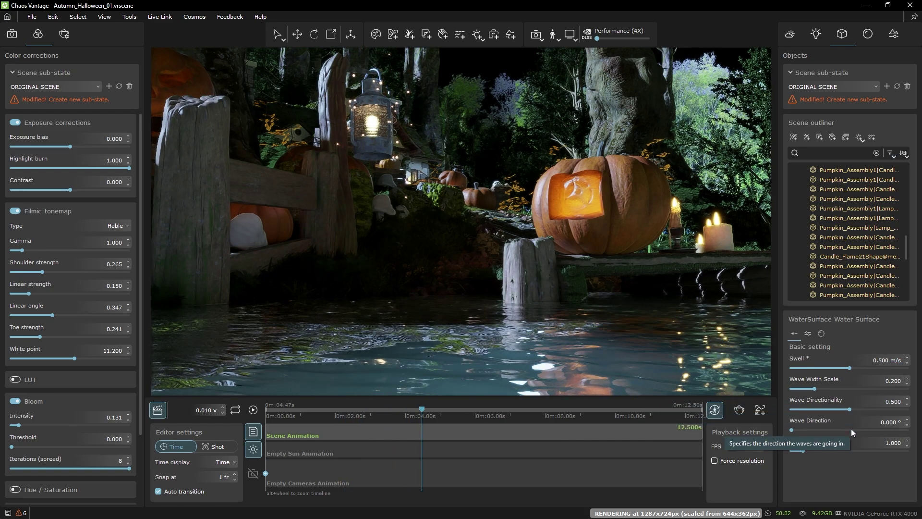
left_click(808, 333)
left_click(806, 359)
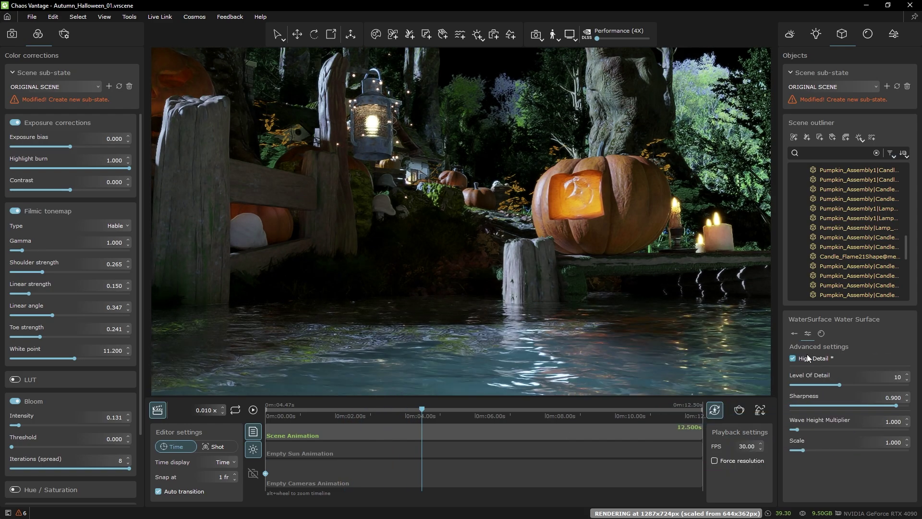
mouse_move(808, 430)
left_mouse_down()
mouse_move(824, 429)
mouse_move(796, 430)
left_mouse_up()
mouse_move(803, 450)
left_mouse_down()
mouse_move(843, 449)
mouse_move(800, 449)
left_mouse_up()
Step: Set the Water Surface's built-in material Fog Color to a dark green with hue 0.399 and saturation 0.957
left_click(822, 334)
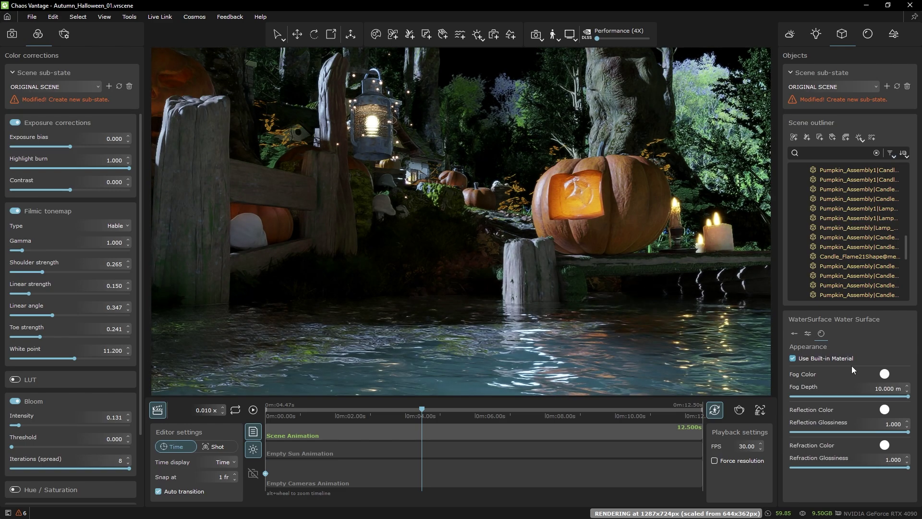
left_click(884, 374)
left_click_drag(832, 224, 807, 222)
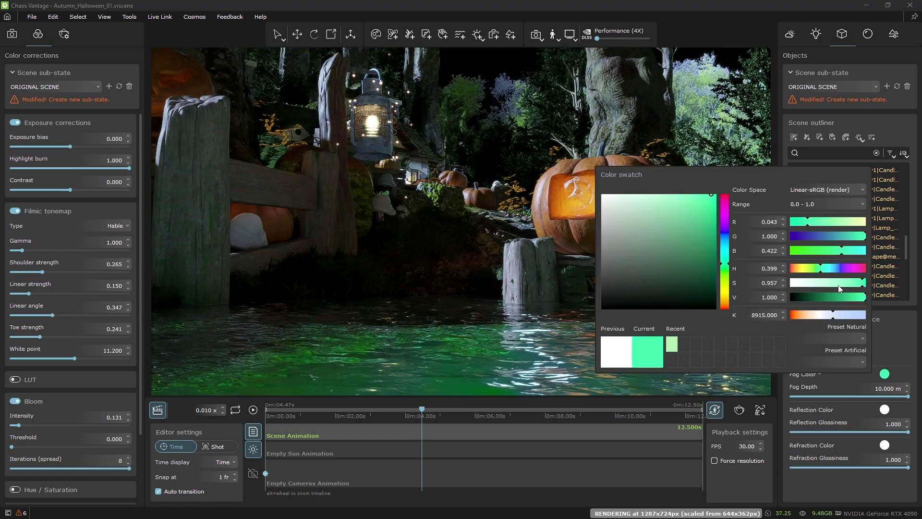
left_click_drag(838, 298, 819, 298)
left_click(596, 423)
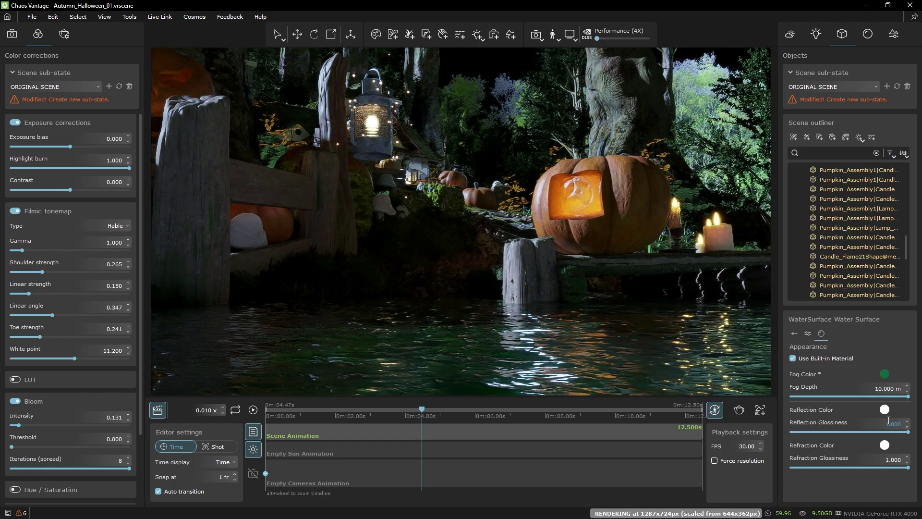
Step: Set the water material's Reflection Glossiness to 0.934 and try lower Refraction Glossiness values, ending at 1.000
left_click_drag(908, 432, 896, 432)
left_click(901, 432)
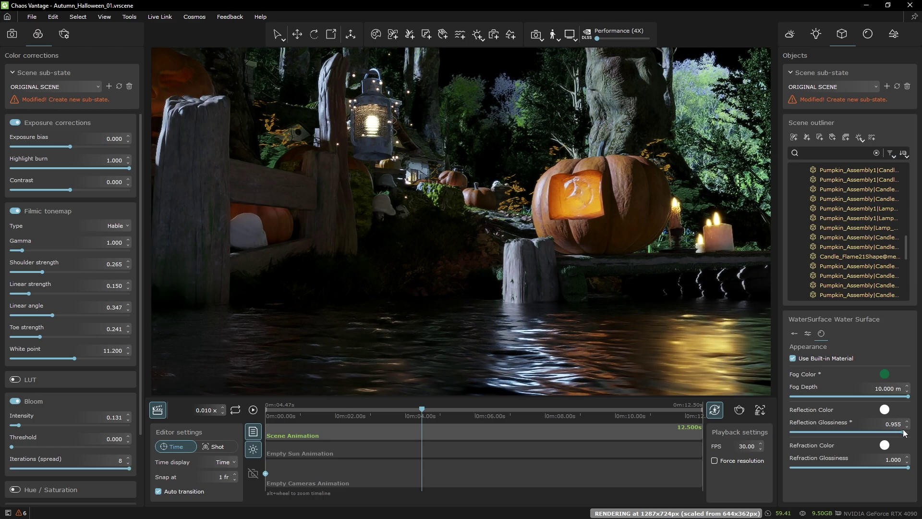
left_click_drag(895, 467, 771, 464)
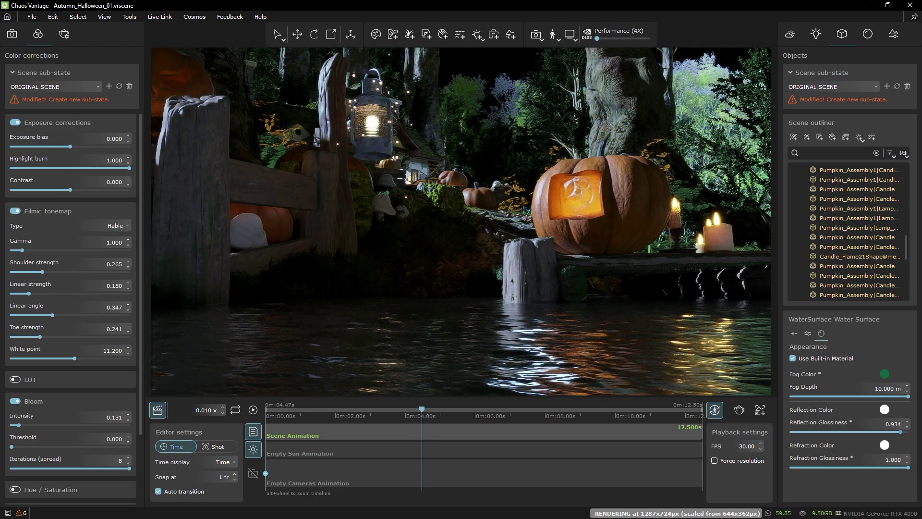
Step: Scrub the animation to 8.23 s, try scaling the Water Surface down along X and Z, and inspect its edges around the dock
left_click_drag(445, 408, 554, 412)
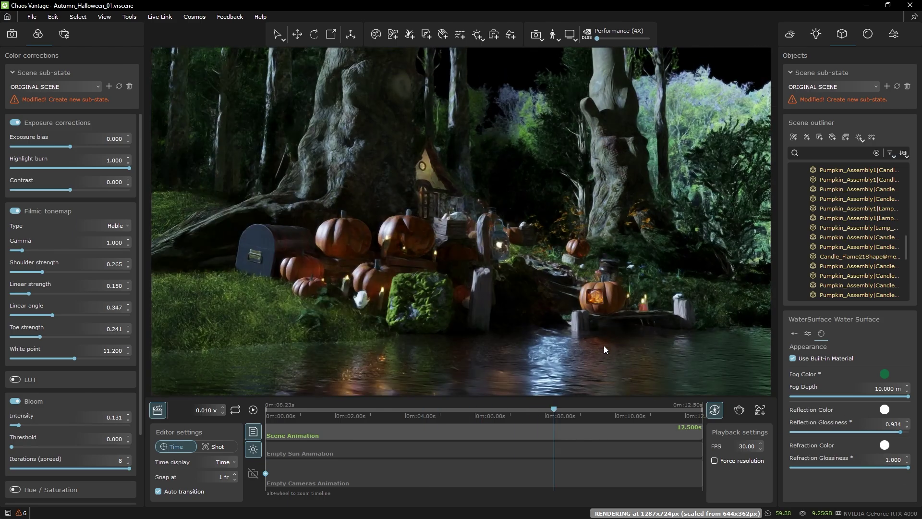
left_click_drag(619, 327, 594, 334)
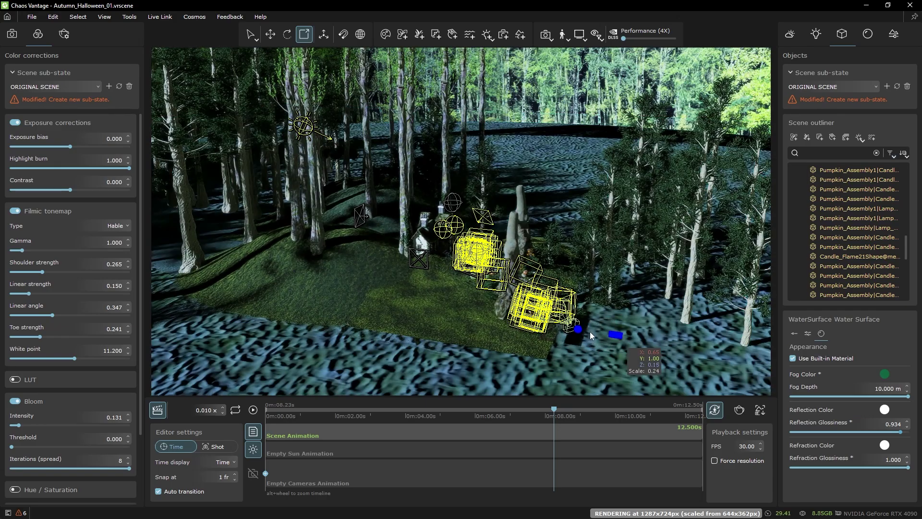
key("z")
right_click_drag(594, 334, 362, 157)
left_click(363, 157)
right_click_drag(520, 194, 642, 122)
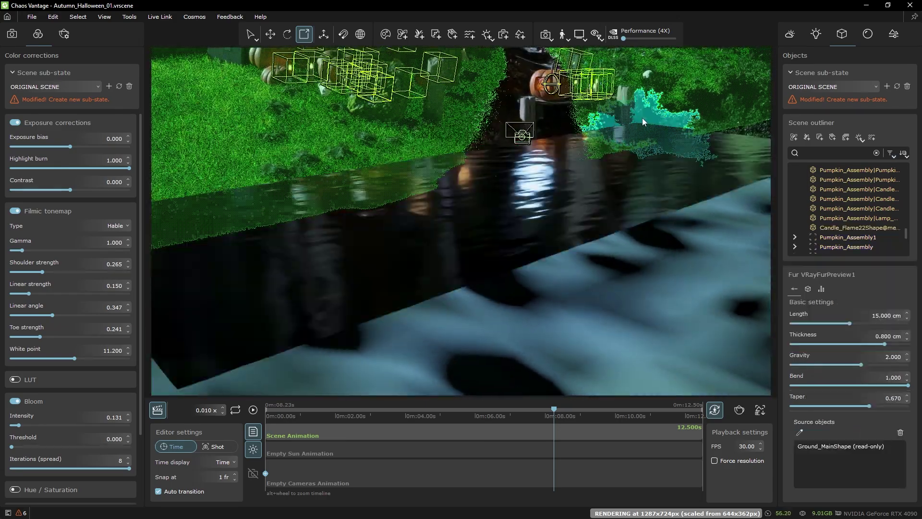
key("Escape")
right_click_drag(648, 219, 646, 221)
scroll(620, 314, "up", 5)
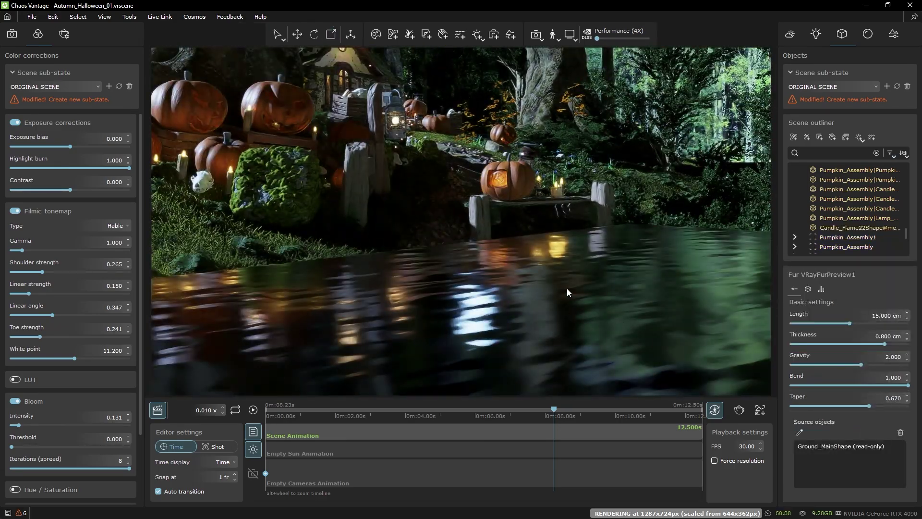
Step: Scrub the animation to 8.87 s and undo the XZ scaling of the Water Surface
left_click_drag(553, 412, 576, 410)
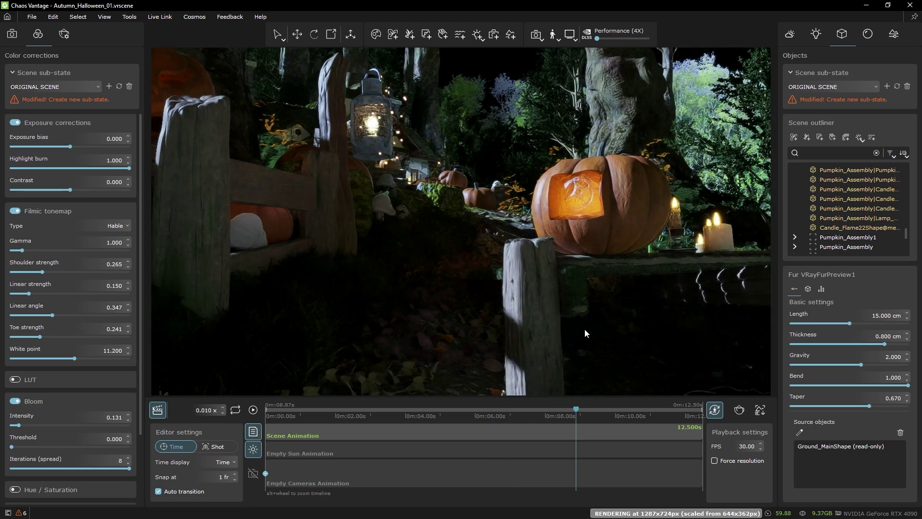
left_click(584, 329)
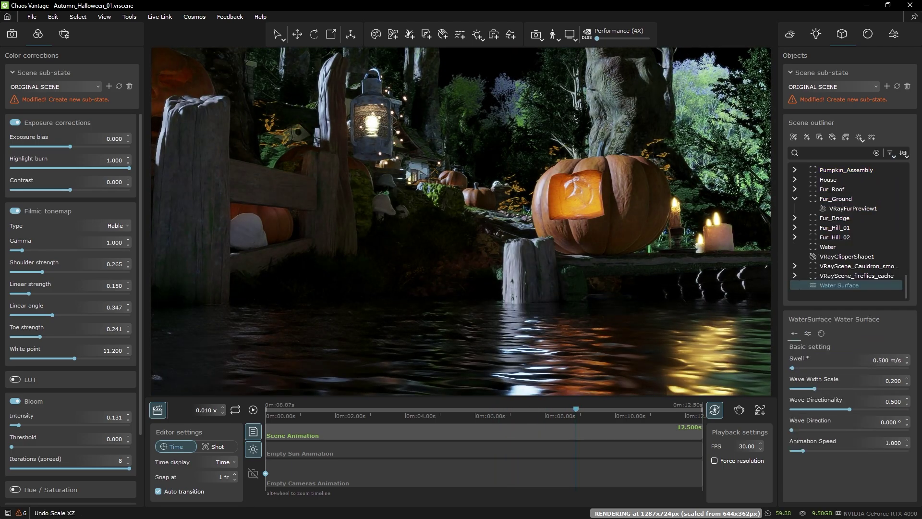
Step: Create an additional camera from a raised view over the pumpkin dock and the water
left_click(12, 35)
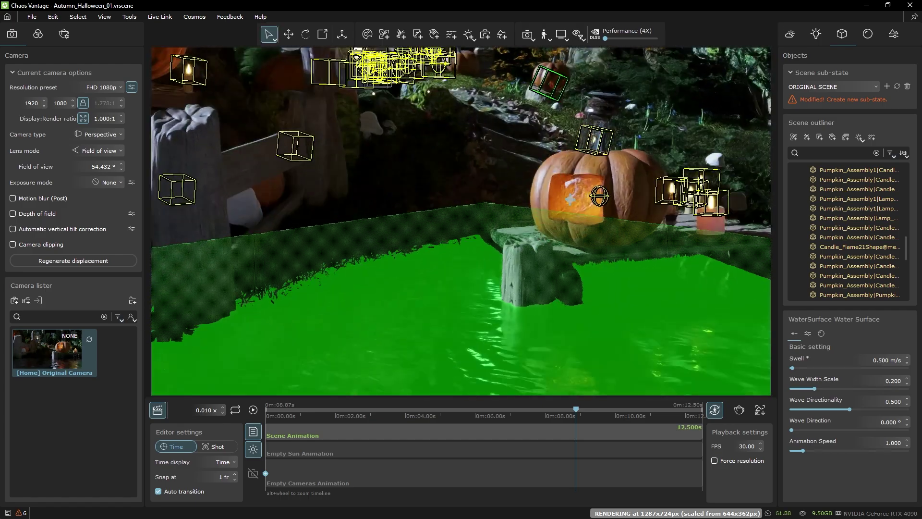
scroll(584, 202, "down", 5)
scroll(829, 220, "up", 15)
left_click(836, 171)
middle_click_drag(574, 226, 560, 243)
key("w")
key("ctrl+z")
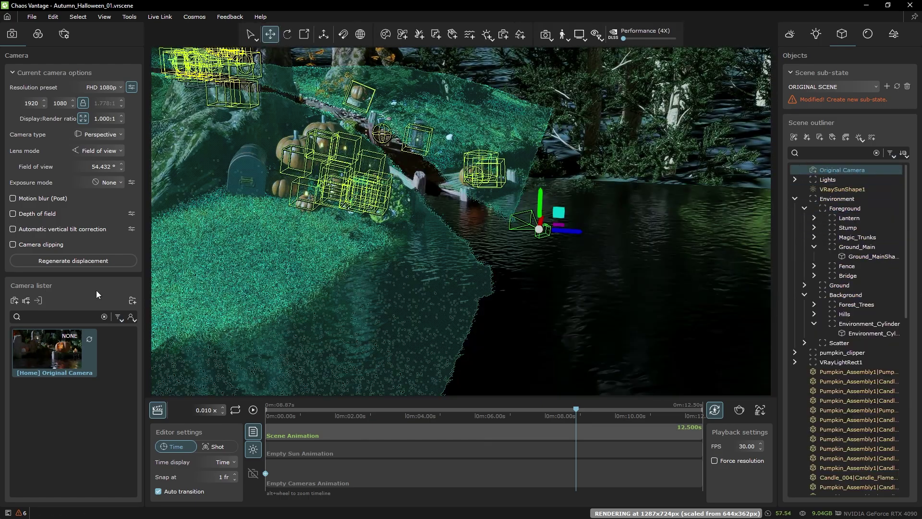
left_click(15, 301)
Step: Select Camera 001 in the scene, move it over the water behind the trees, and open its world translation values
mouse_move(418, 309)
middle_mouse_down()
mouse_move(481, 287)
mouse_move(410, 323)
middle_mouse_up()
scroll(410, 324, "down", 5)
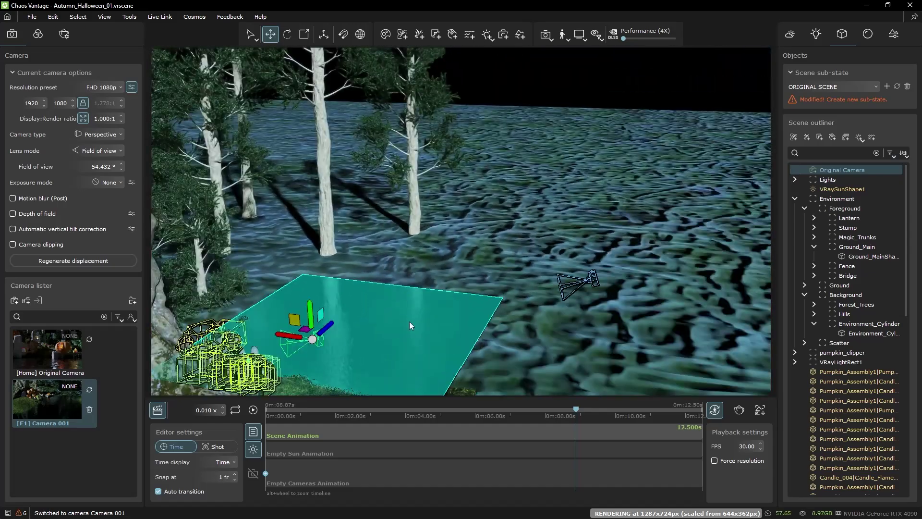
left_click(596, 277)
left_click_drag(597, 276, 495, 197)
right_click(476, 182)
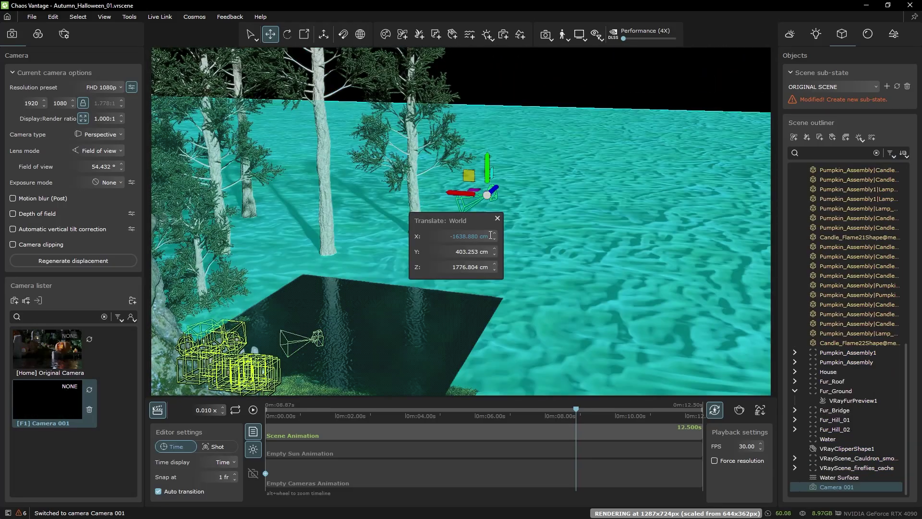